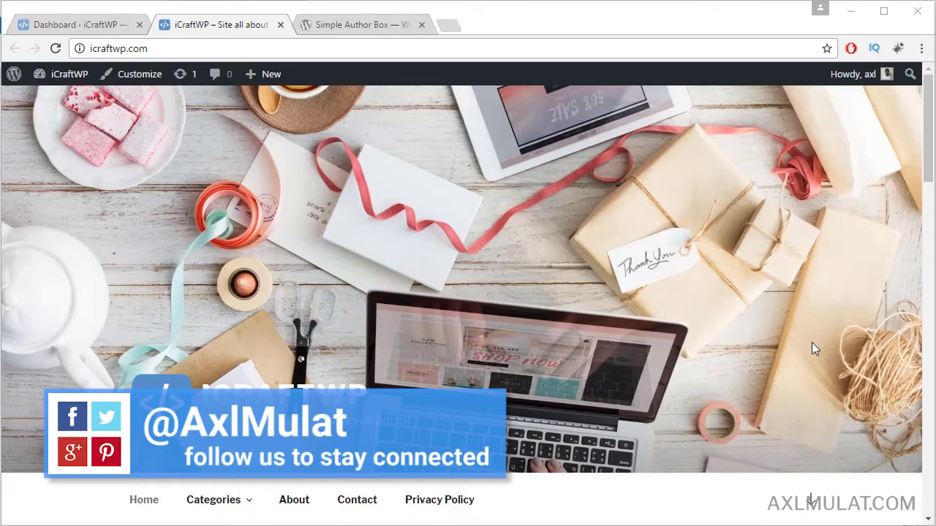
- Open your own user profile page in the iCraftWP site's WordPress admin dashboard
click(75, 24)
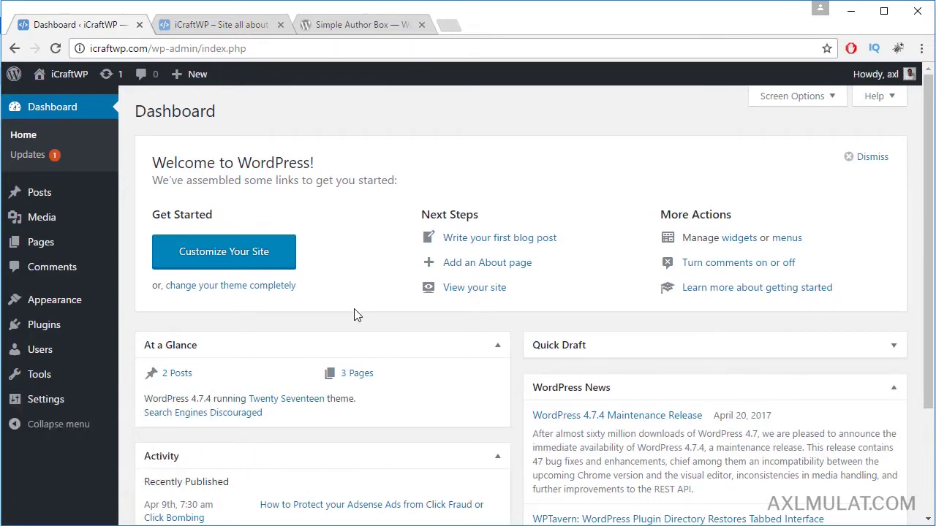
mouse_move(86, 353)
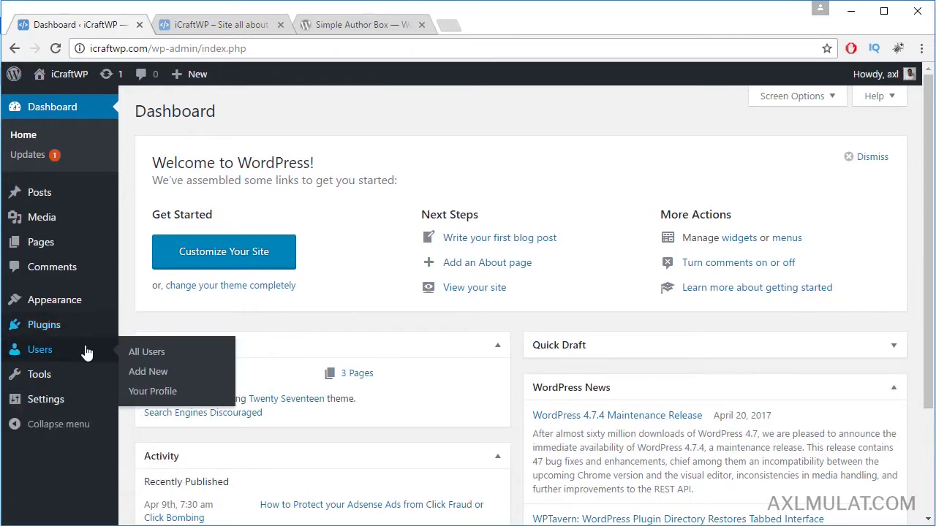
click(155, 393)
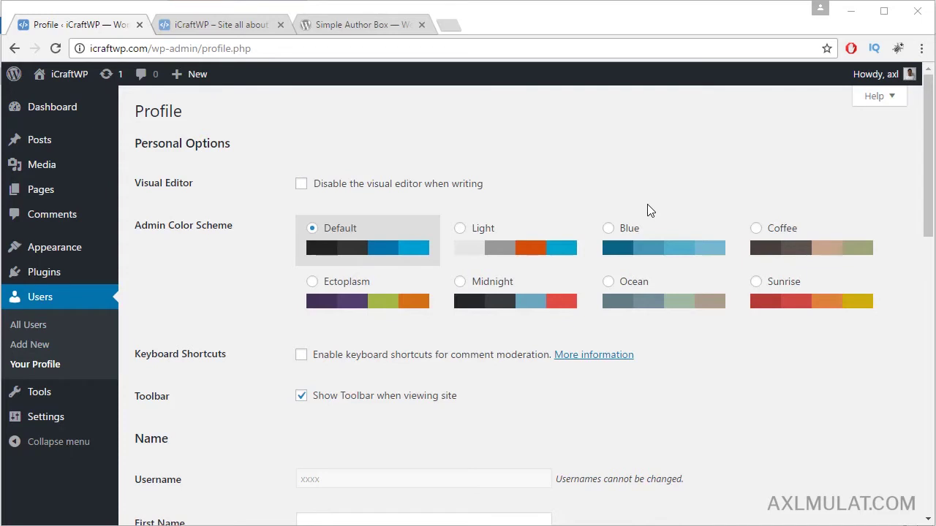
- Preview the Blue, Coffee and Midnight admin color schemes and return the selection to Default
click(609, 236)
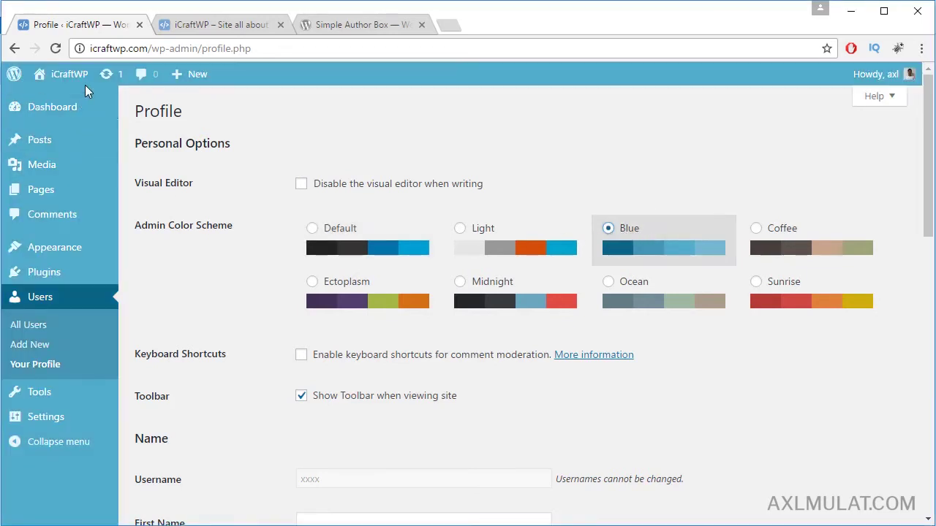
click(757, 239)
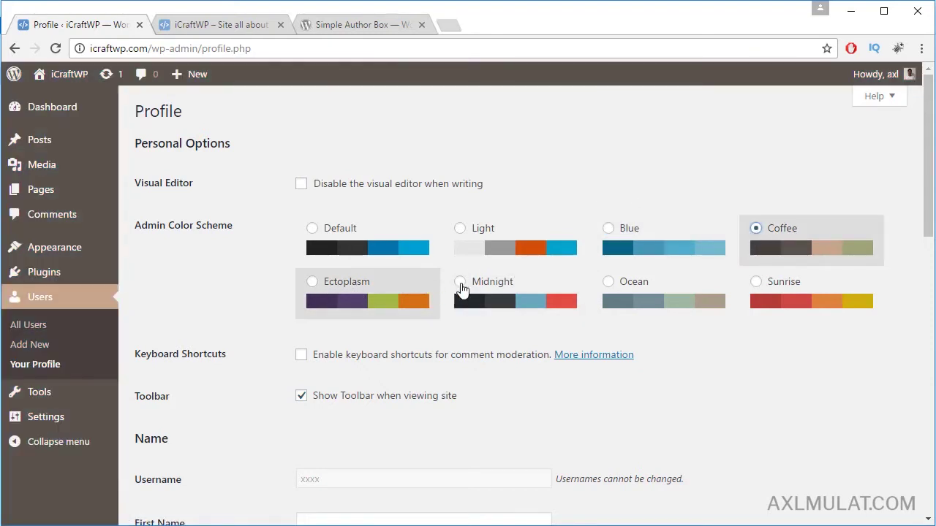
click(461, 283)
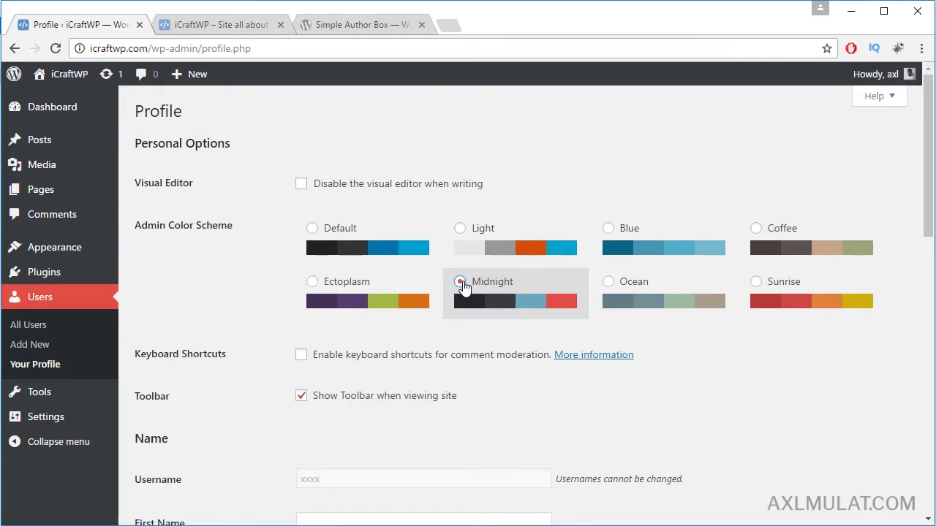
click(313, 232)
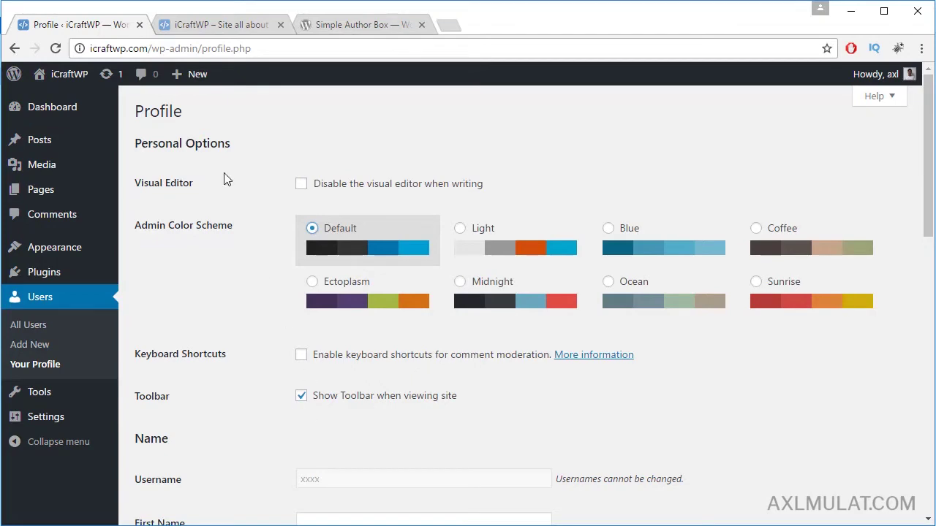
- Look at the admin toolbar on the site's front page and return to the profile page
click(219, 24)
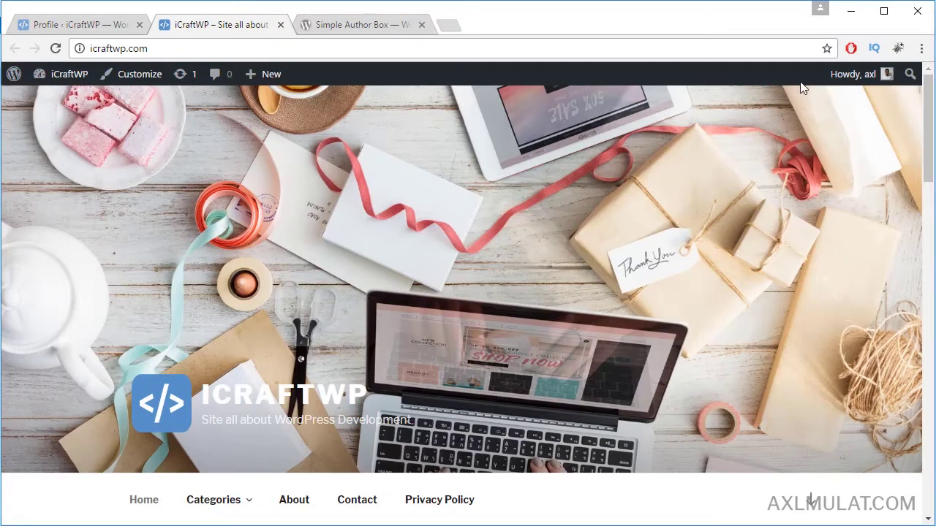
mouse_move(851, 88)
click(39, 26)
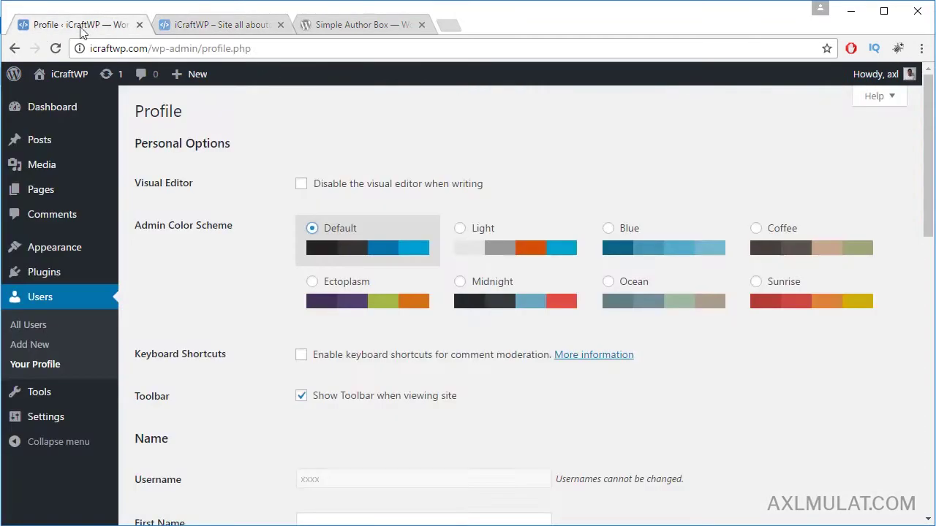
- Turn off the option to show the toolbar when viewing the site and update the profile
click(302, 399)
scroll(378, 371, down, 10)
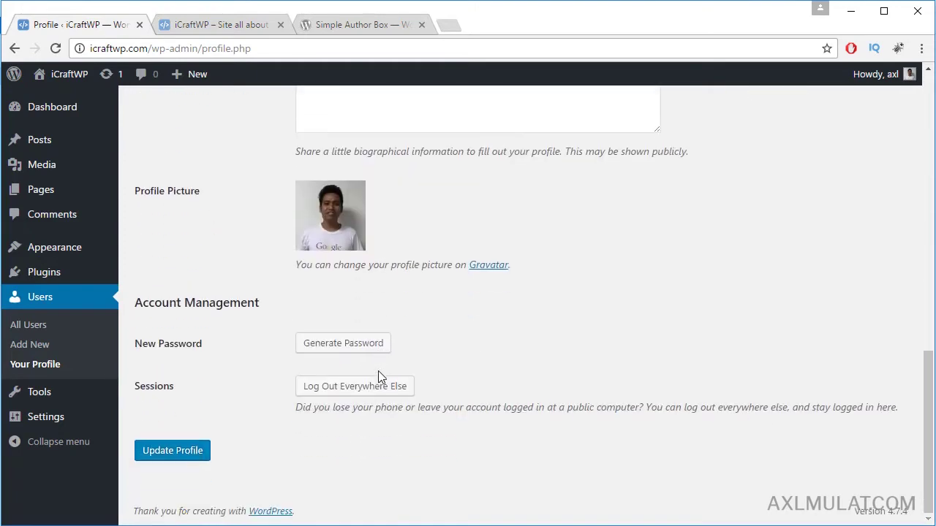
click(209, 447)
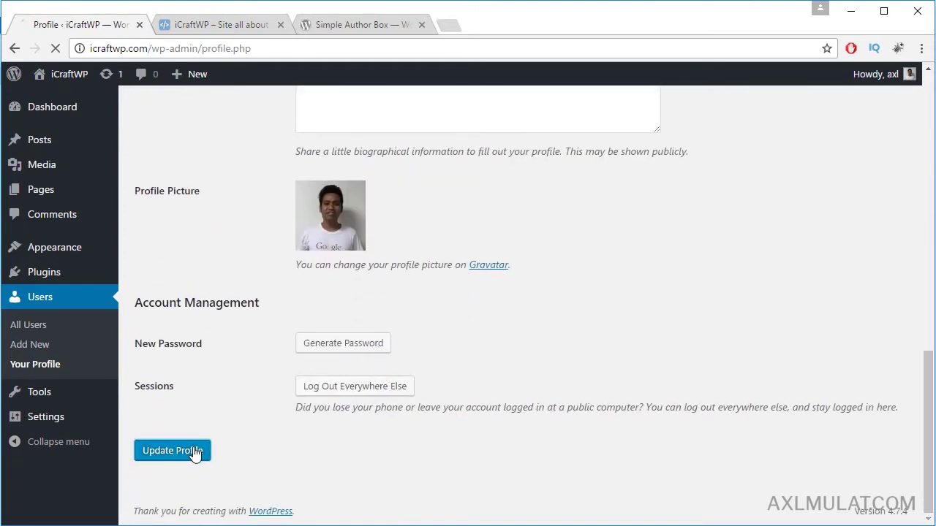
- Reload the icraftwp.com front page to check whether the admin toolbar is displayed
click(228, 22)
click(271, 47)
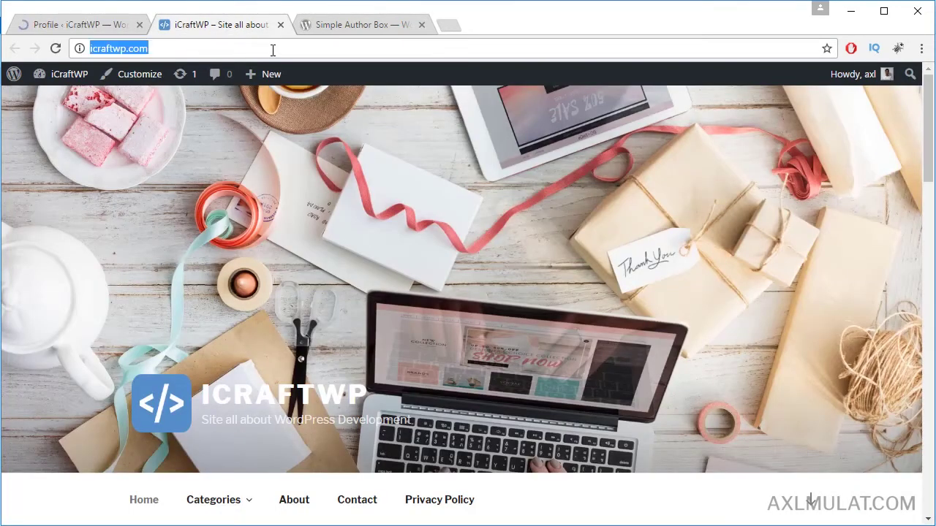
key(Return)
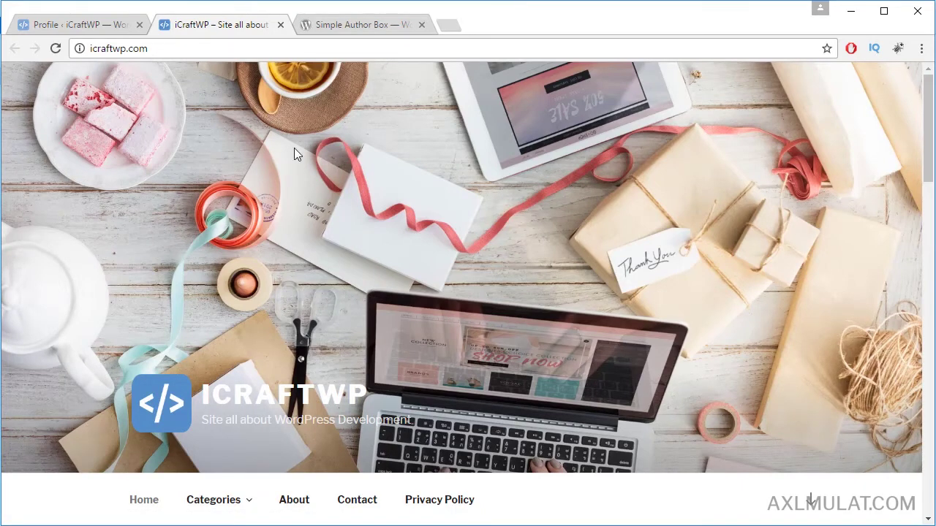
- Return to the profile page and fill in the author's first name and last name in their separate fields
click(65, 23)
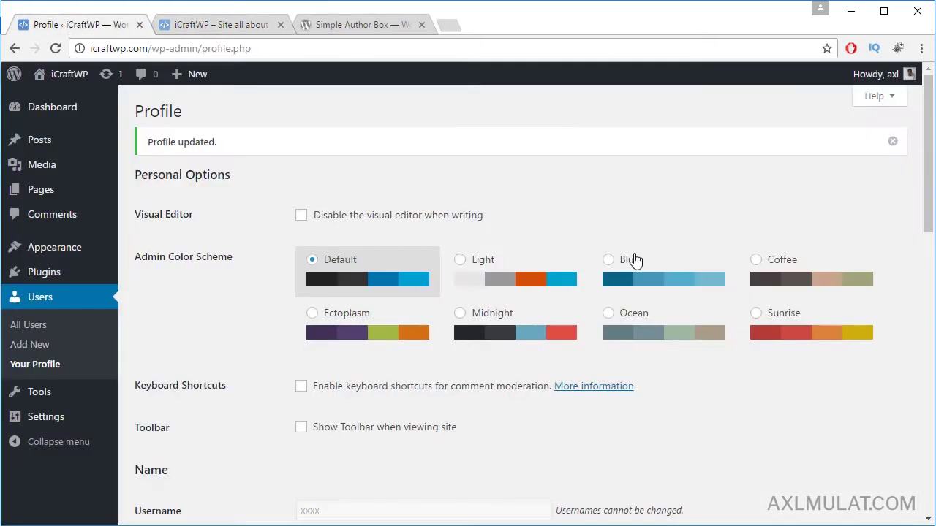
scroll(687, 264, down, 2)
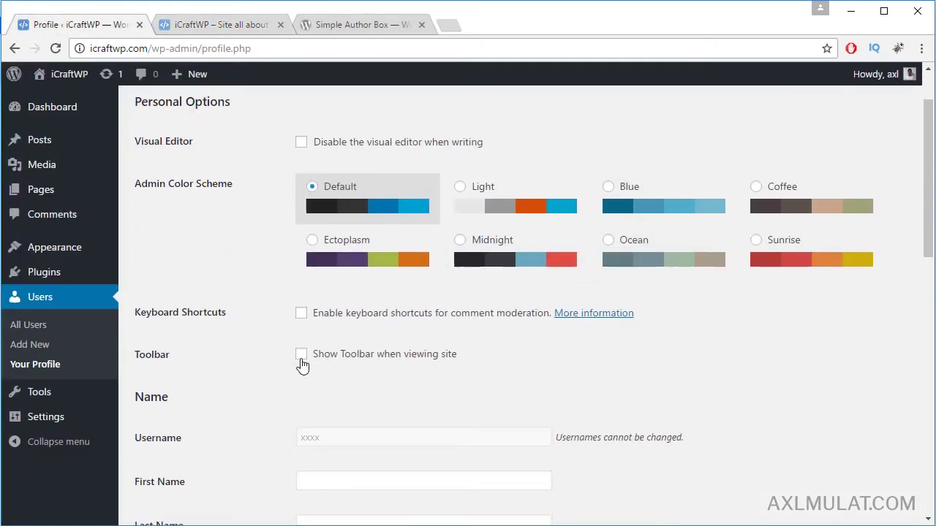
scroll(614, 333, down, 1)
scroll(616, 330, down, 1)
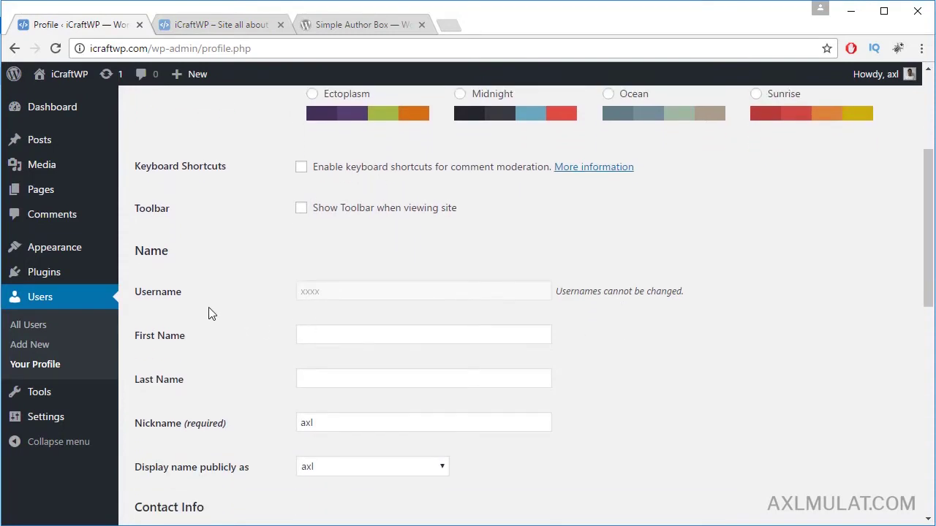
click(346, 341)
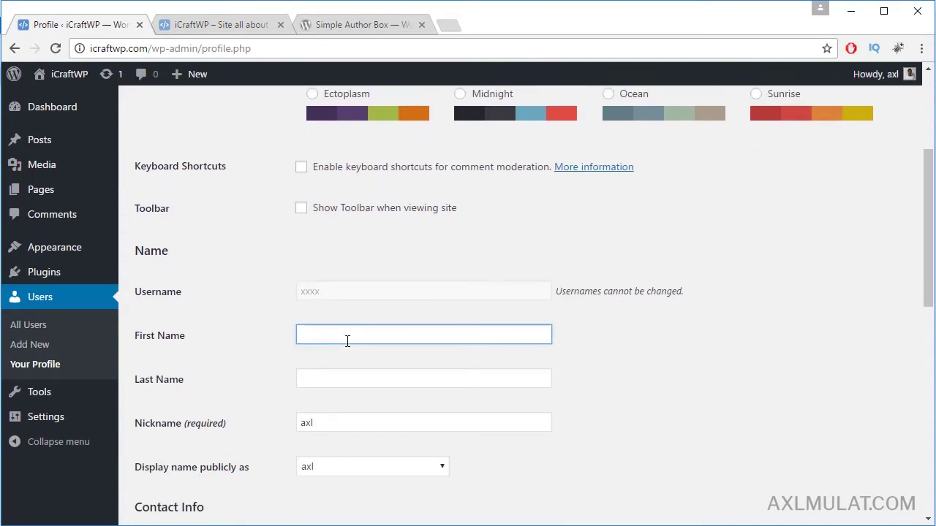
text(Axl Mulat)
double_click(329, 335)
key(BackSpace)
click(326, 371)
text(Mulat)
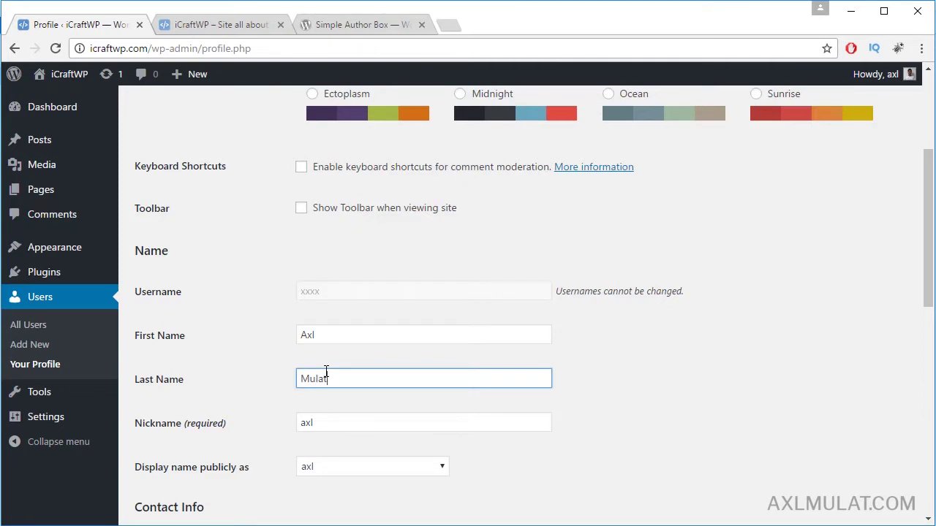
scroll(438, 376, down, 1)
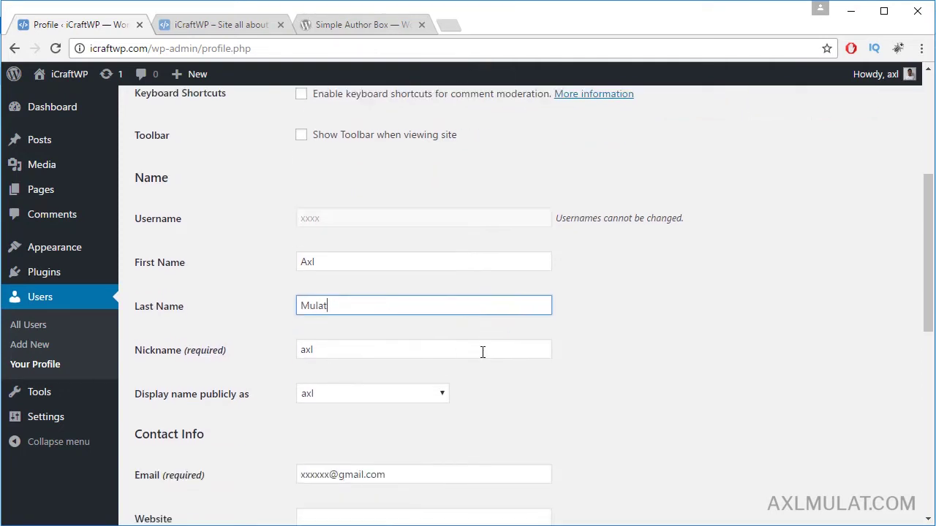
scroll(483, 353, down, 1)
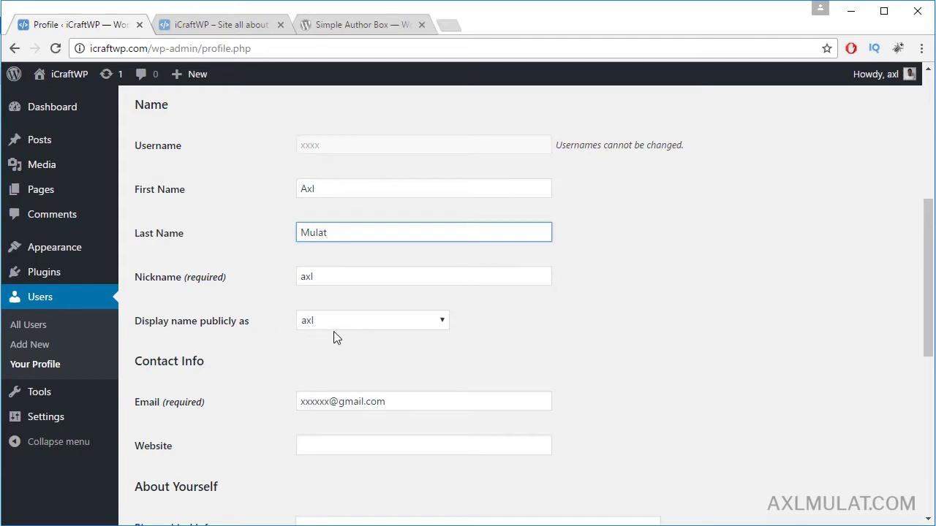
scroll(495, 340, down, 1)
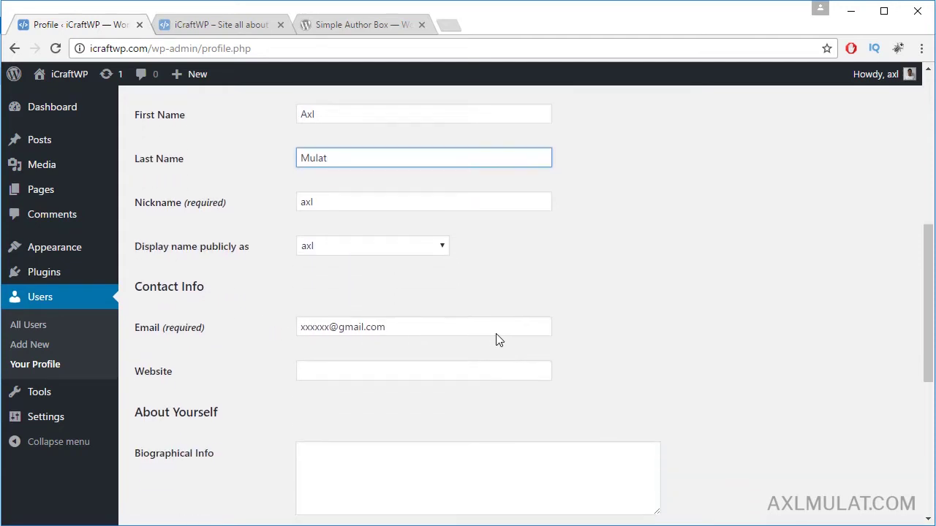
scroll(496, 339, down, 1)
click(353, 297)
drag(153, 48, 33, 52)
key(ctrl+c)
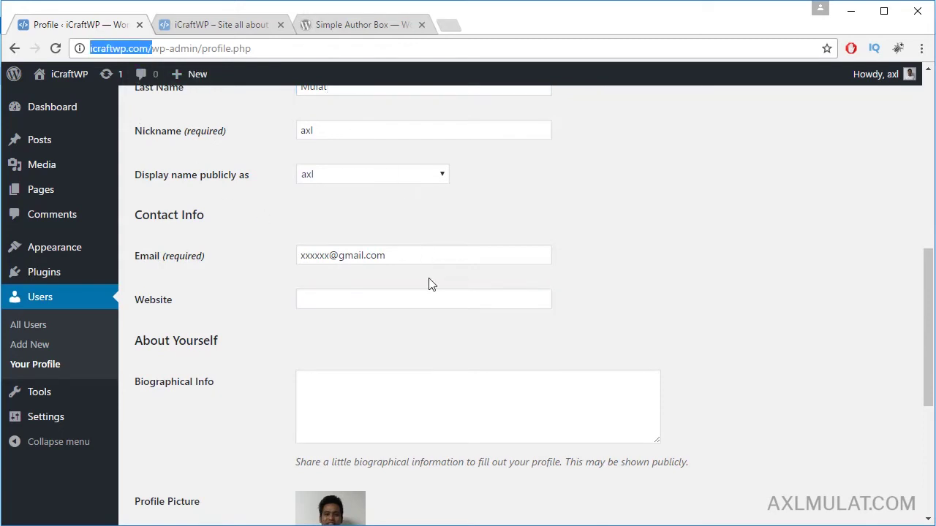
click(429, 297)
key(ctrl+v)
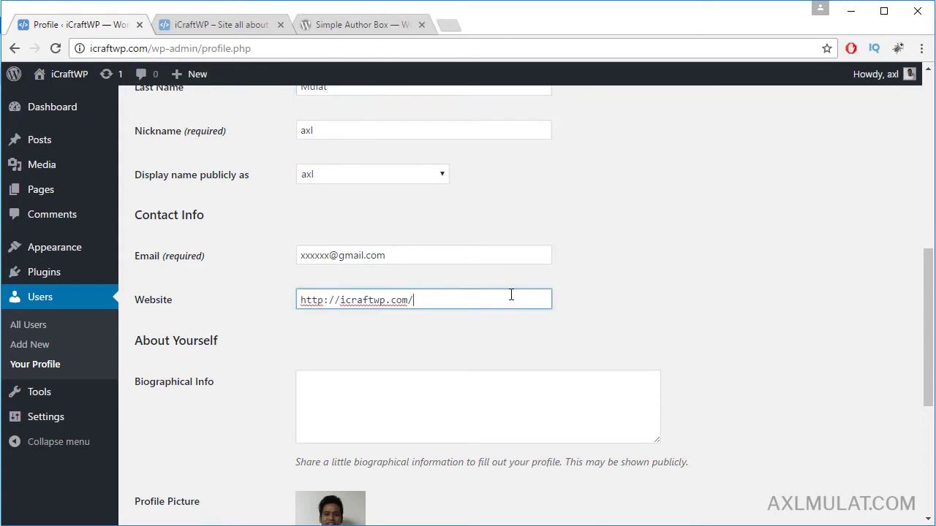
key(BackSpace)
click(549, 349)
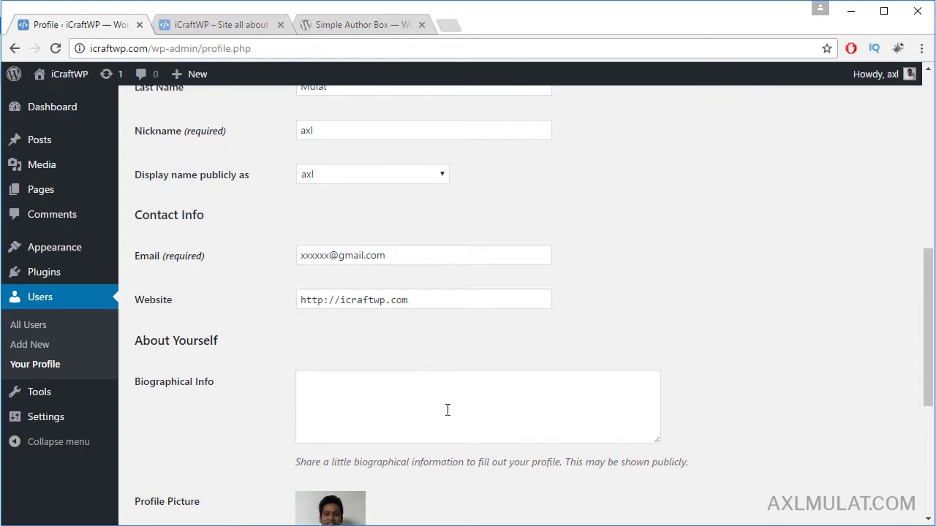
- Fill in the biographical info with a paragraph introducing the author as web developer, educator and blogger behind icraftwp.com and a Youtube channel
click(486, 410)
text(Hi, im Axl Mulat "Web Developer, Educator, Author and Passionate blogging from the heart, I'm the behind of icraftwp.com, I create this website and my Youtube Channel because I love sharing my skills through my learning in industry for over the years.)
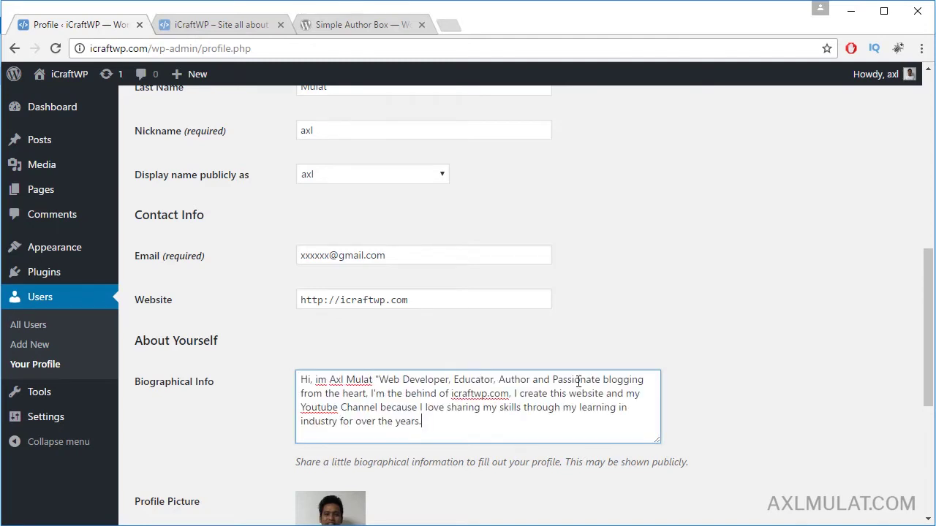
scroll(650, 367, down, 1)
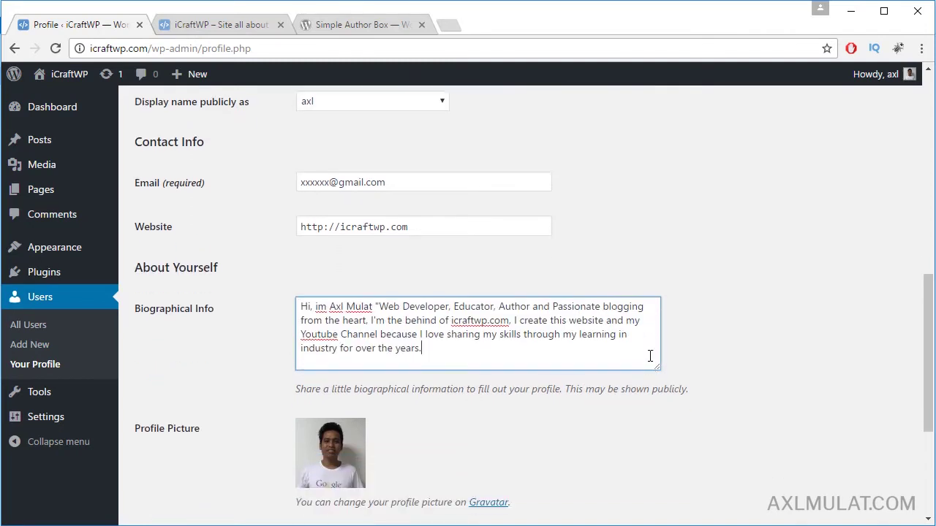
scroll(754, 305, down, 2)
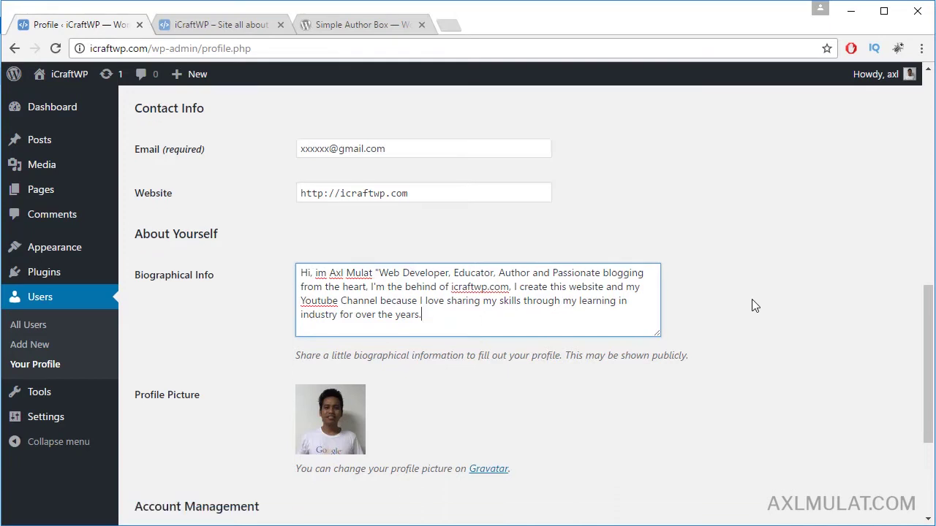
click(479, 284)
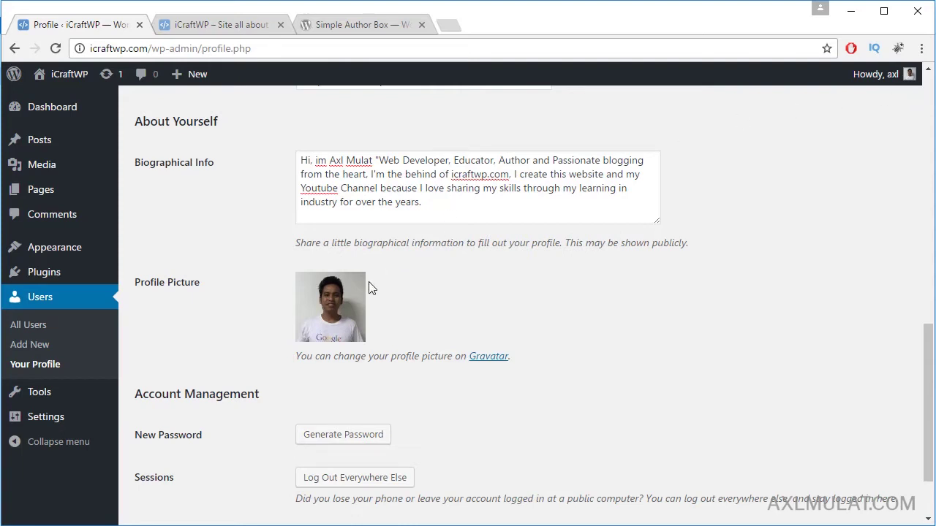
- Open the profile picture's Gravatar link in a new tab and view the Gravatar home page
right_click(482, 356)
click(521, 362)
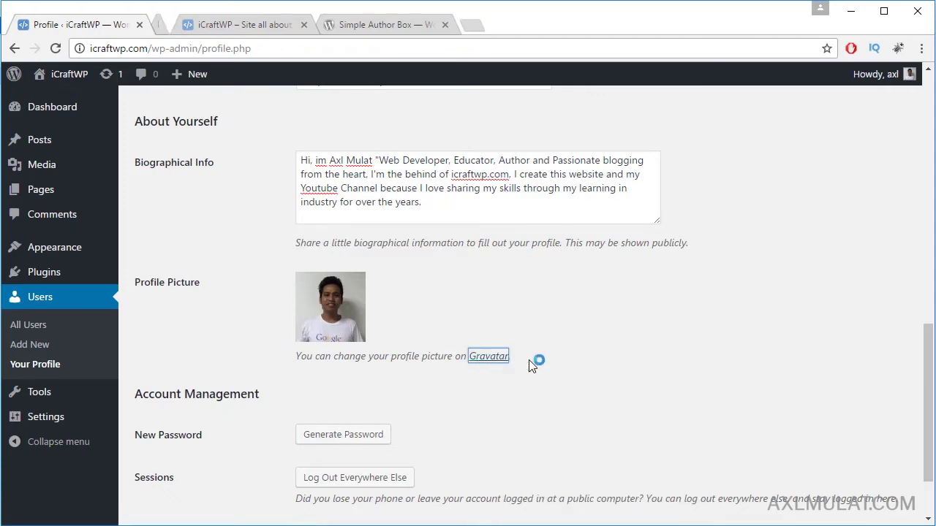
click(240, 22)
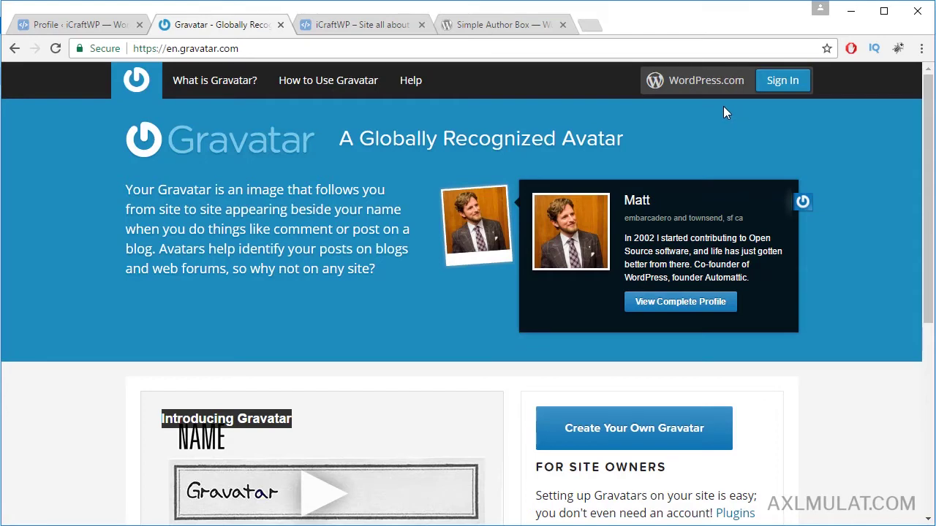
- Return to the profile page and review the email address, profile picture and account management settings
click(98, 24)
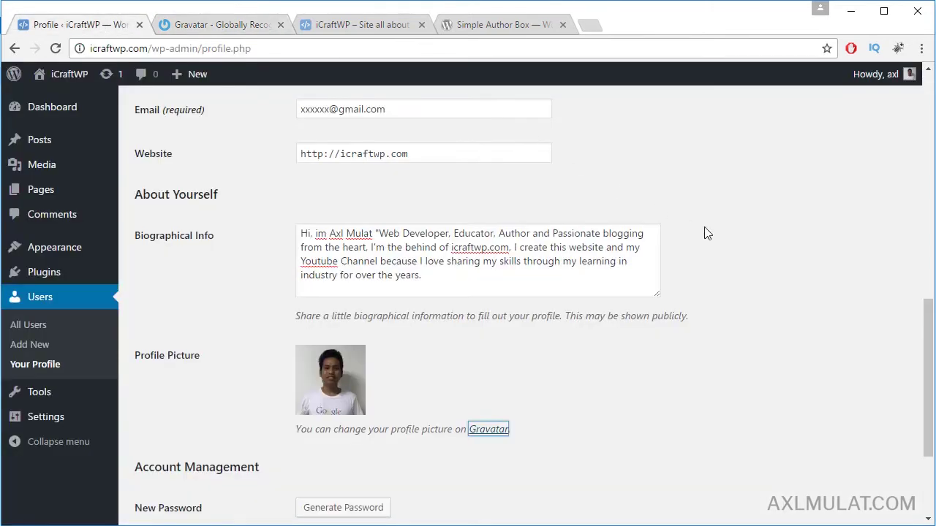
scroll(549, 231, up, 1)
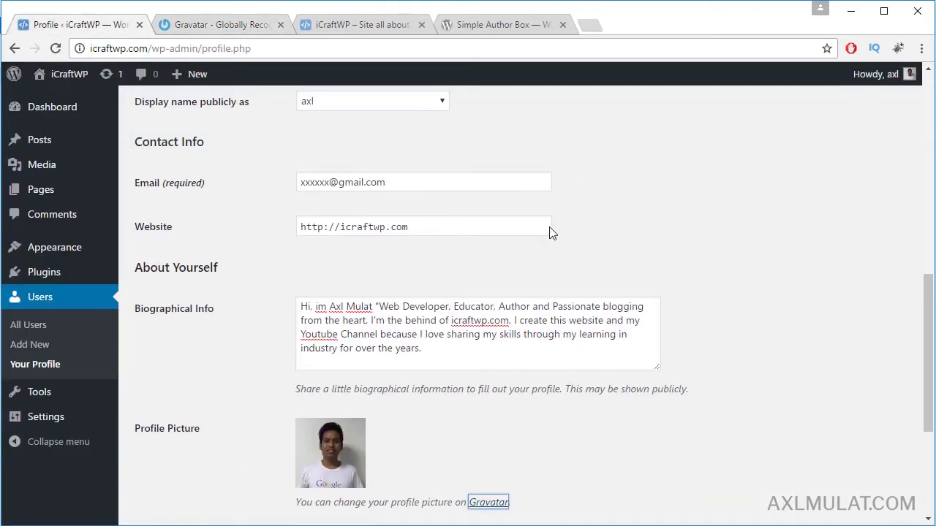
click(413, 183)
drag(413, 183, 298, 182)
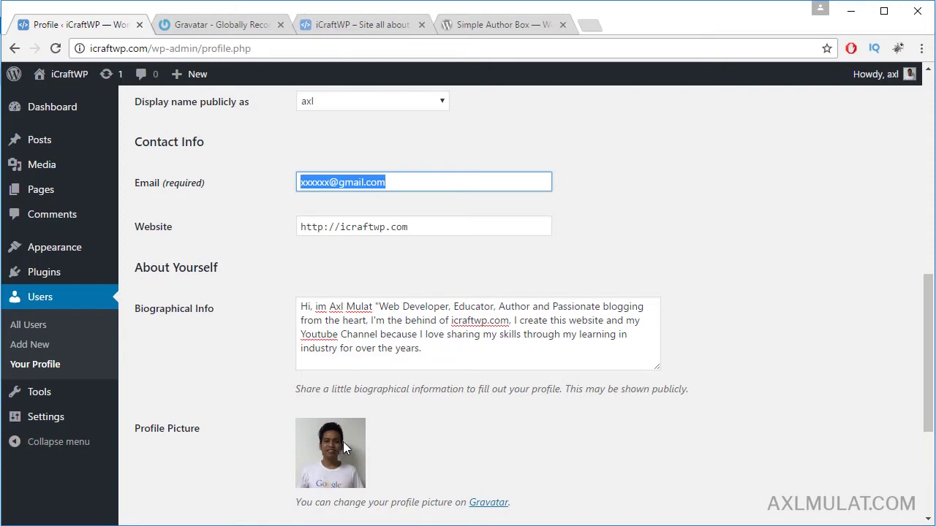
scroll(496, 413, down, 2)
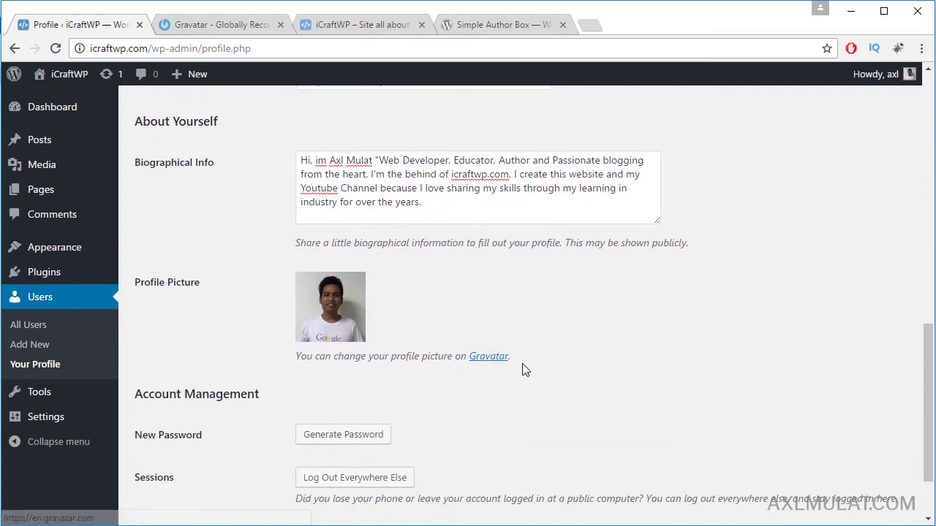
scroll(522, 367, down, 2)
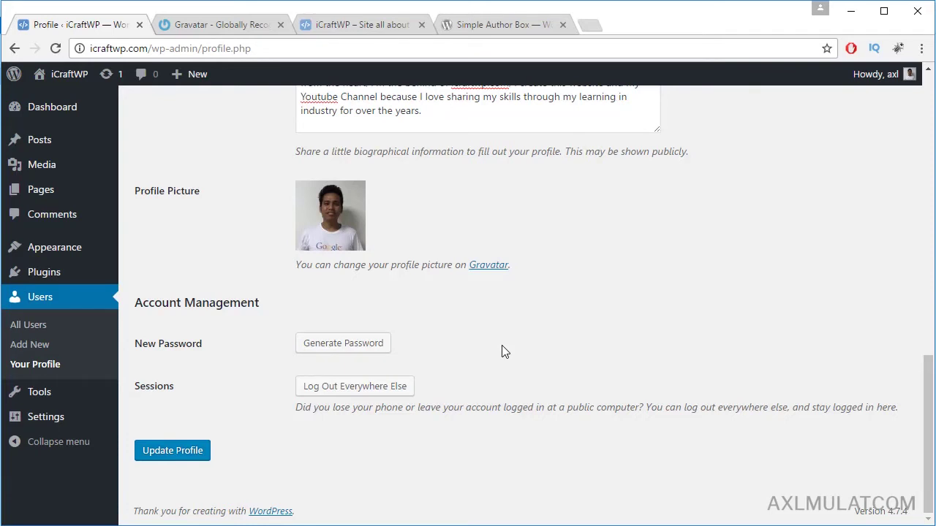
- Generate a new account password, discard it, and save the updated profile
click(359, 349)
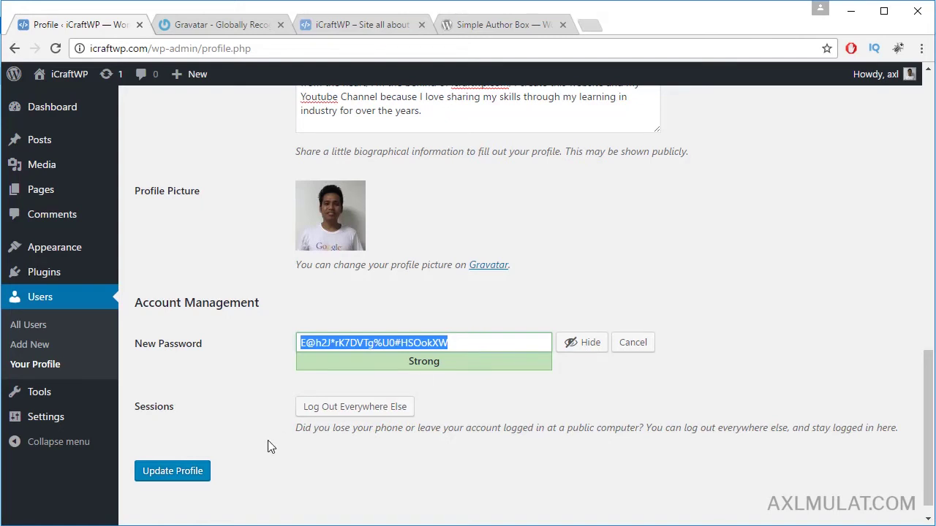
click(630, 345)
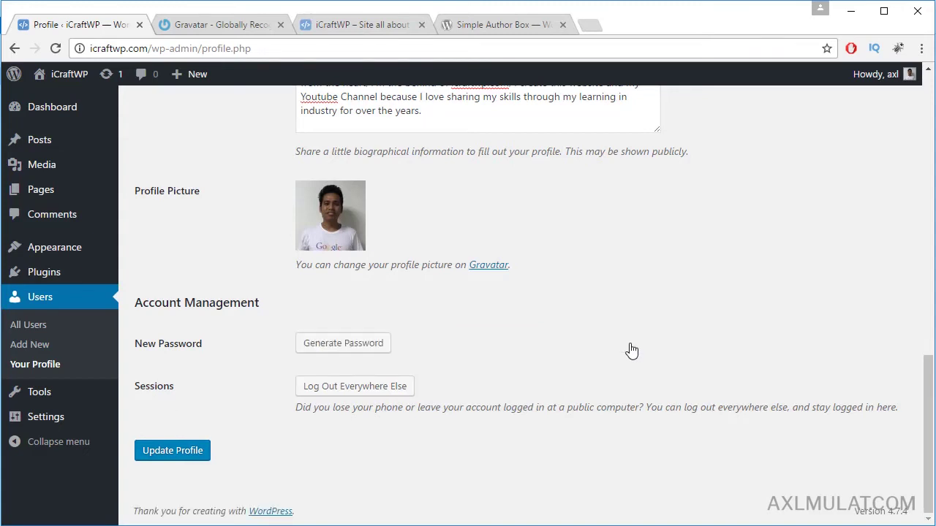
click(182, 453)
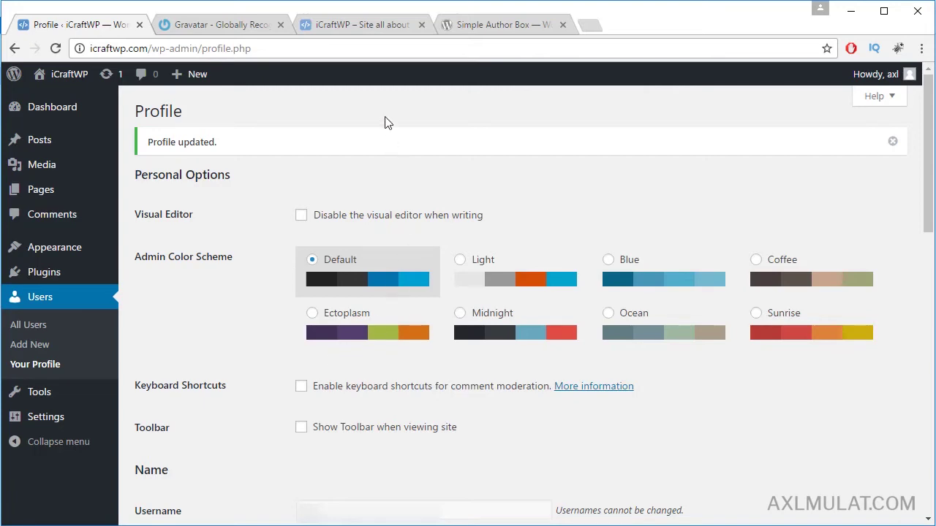
- Open the site's post on protecting AdSense ads from click fraud and check the end of the article for an author box
click(377, 28)
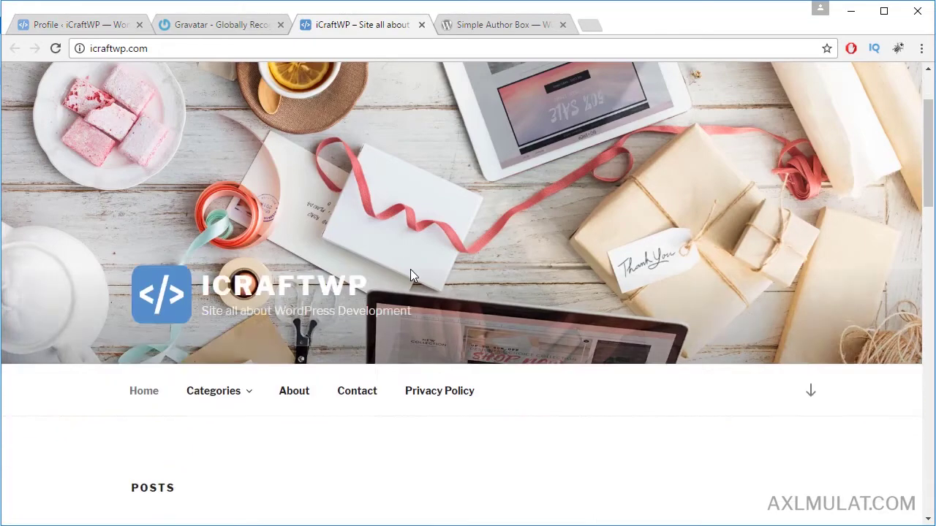
scroll(412, 274, down, 5)
click(370, 307)
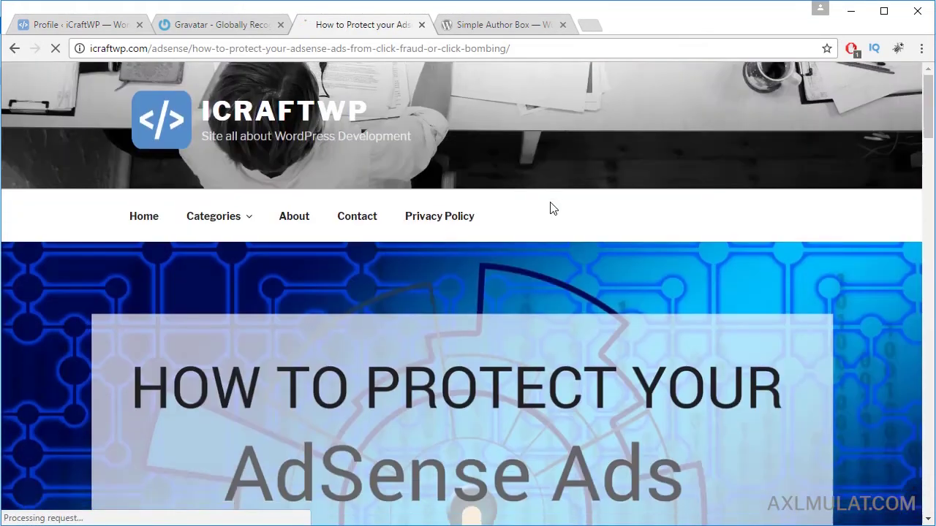
scroll(549, 208, down, 10)
scroll(552, 208, down, 14)
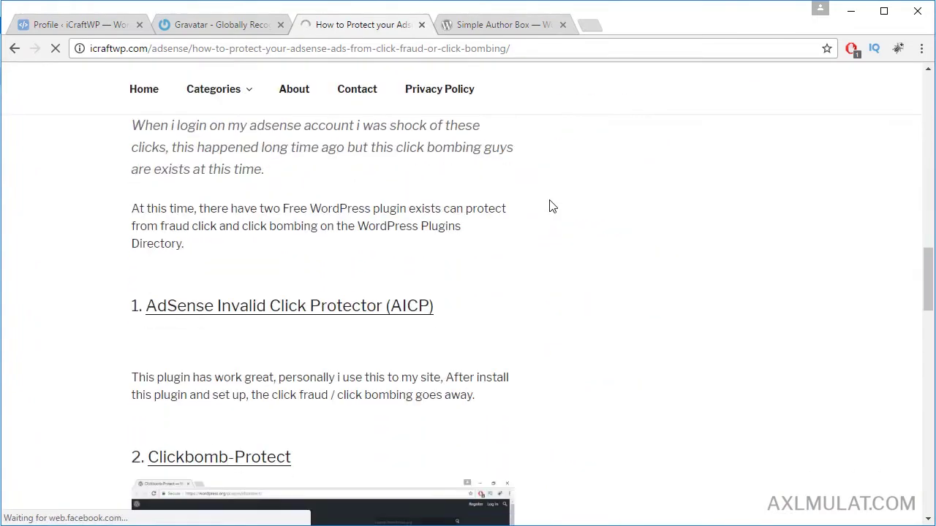
scroll(554, 203, down, 9)
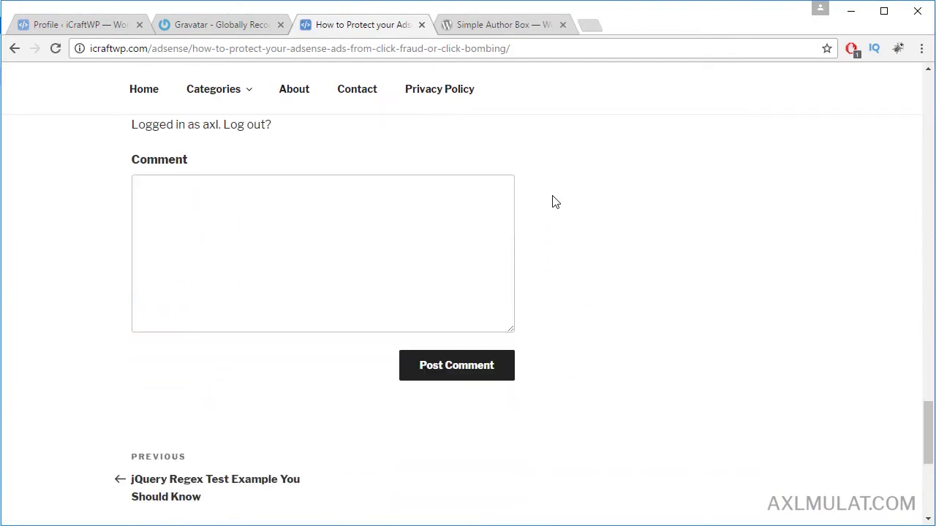
scroll(555, 201, up, 6)
scroll(556, 199, up, 3)
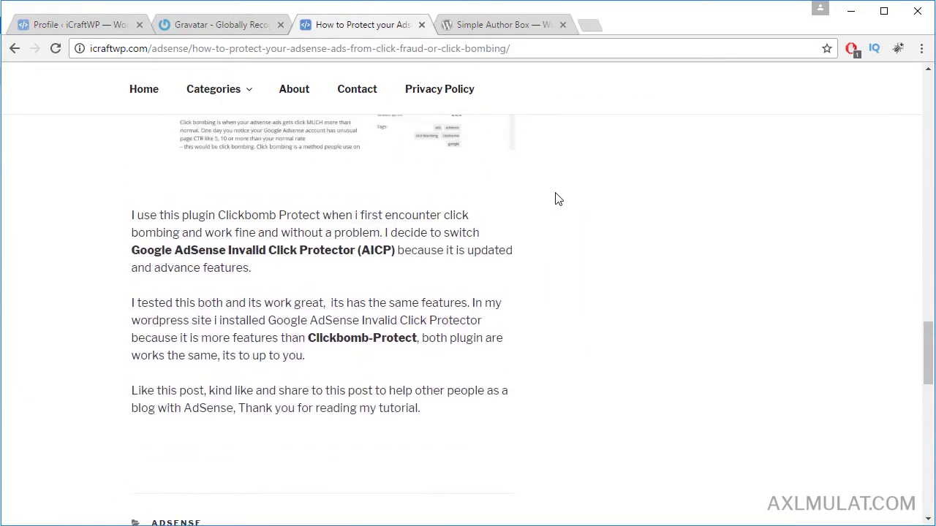
scroll(558, 198, down, 3)
scroll(557, 197, up, 1)
scroll(557, 198, up, 2)
scroll(558, 197, down, 1)
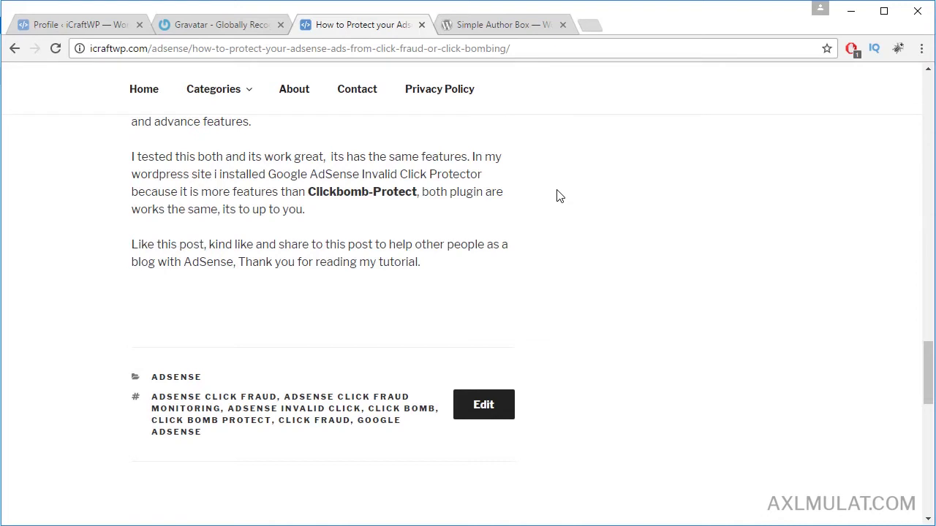
- Return to the admin area and activate the Twenty Fifteen theme
click(112, 26)
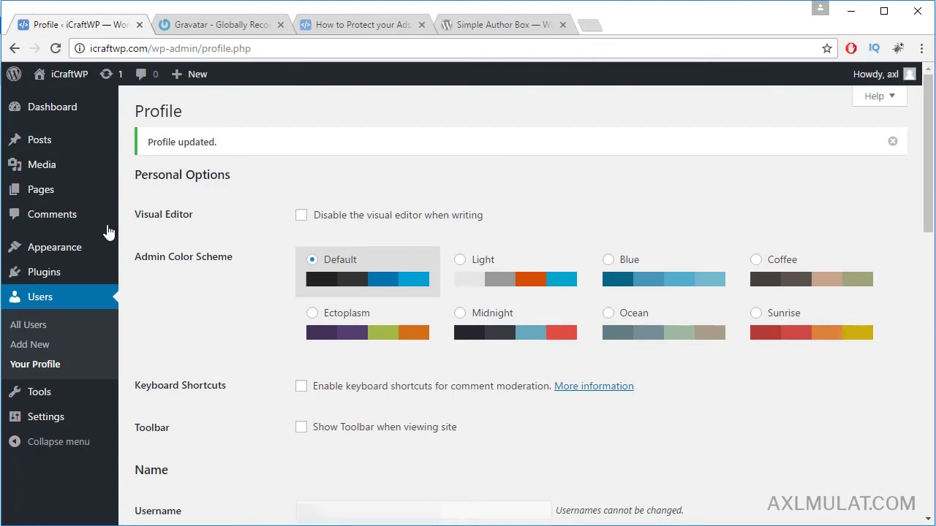
mouse_move(86, 247)
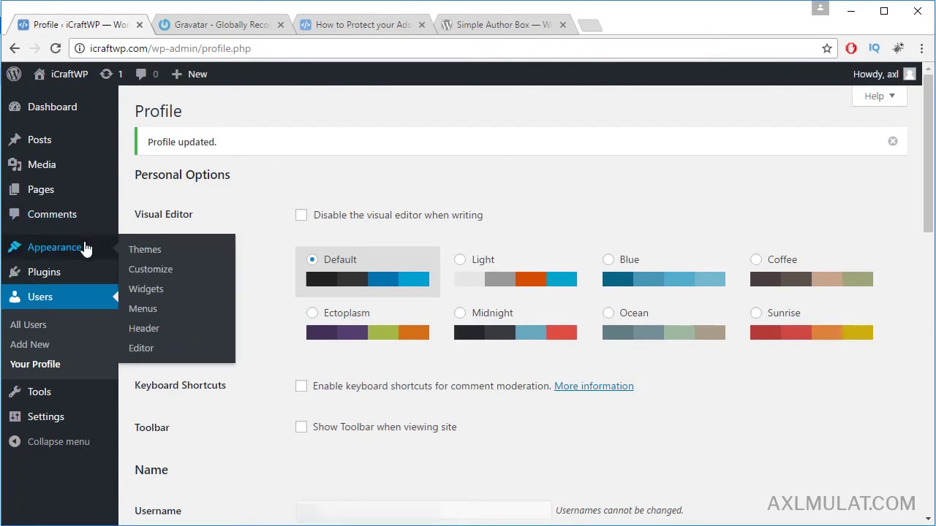
click(149, 253)
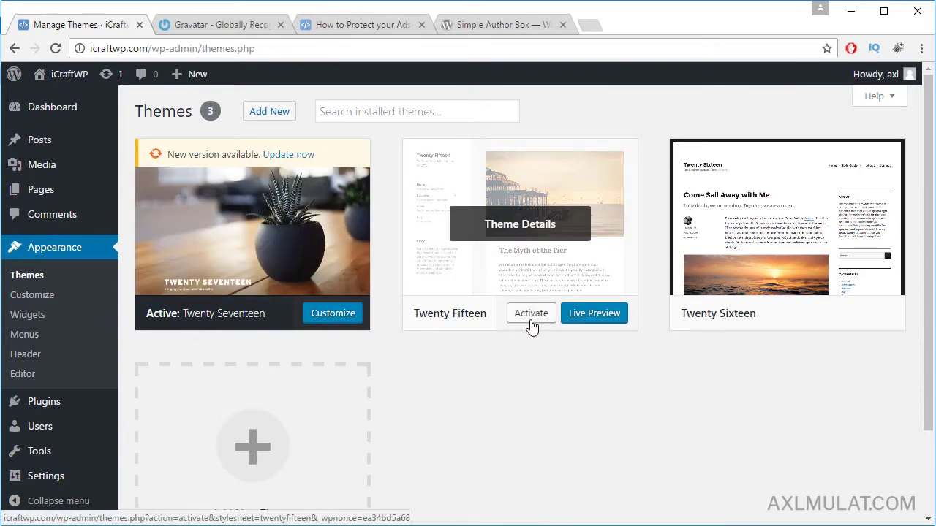
click(531, 326)
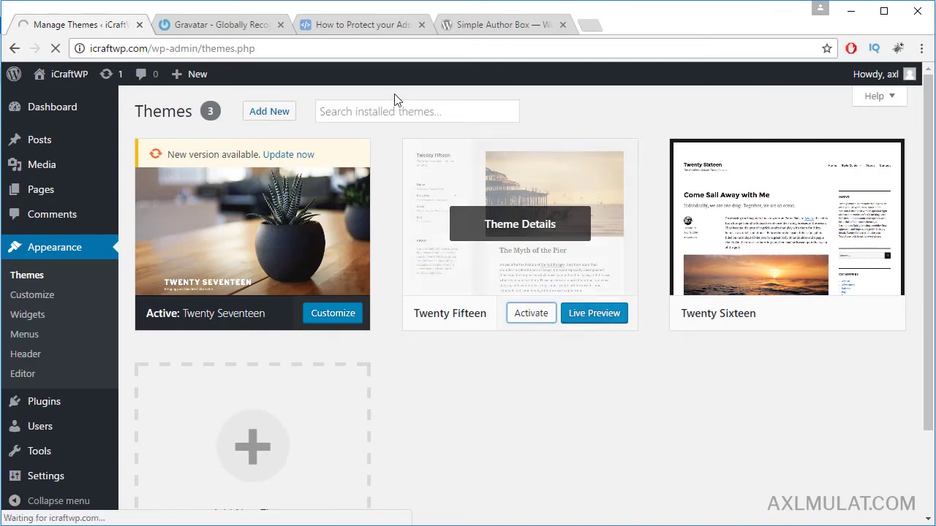
- Reload the AdSense click fraud post and examine the author section below the article
click(386, 28)
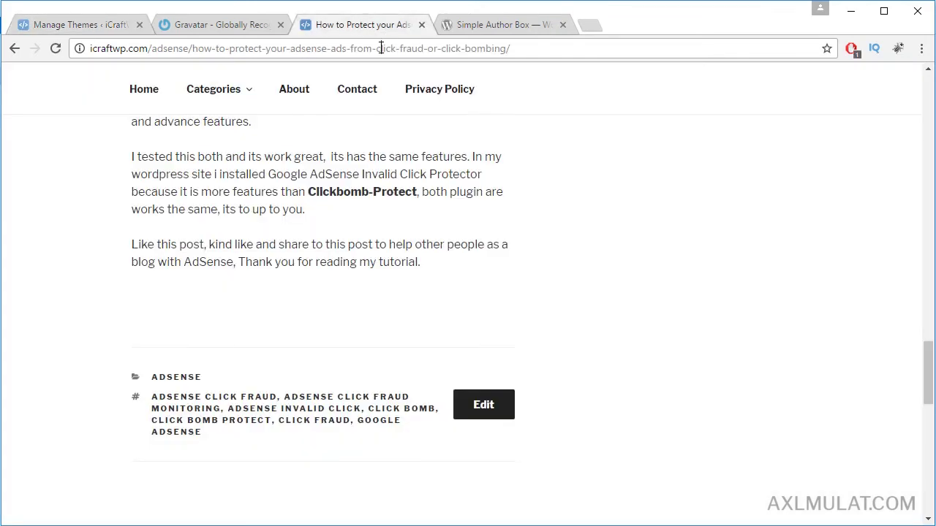
click(380, 48)
key(Return)
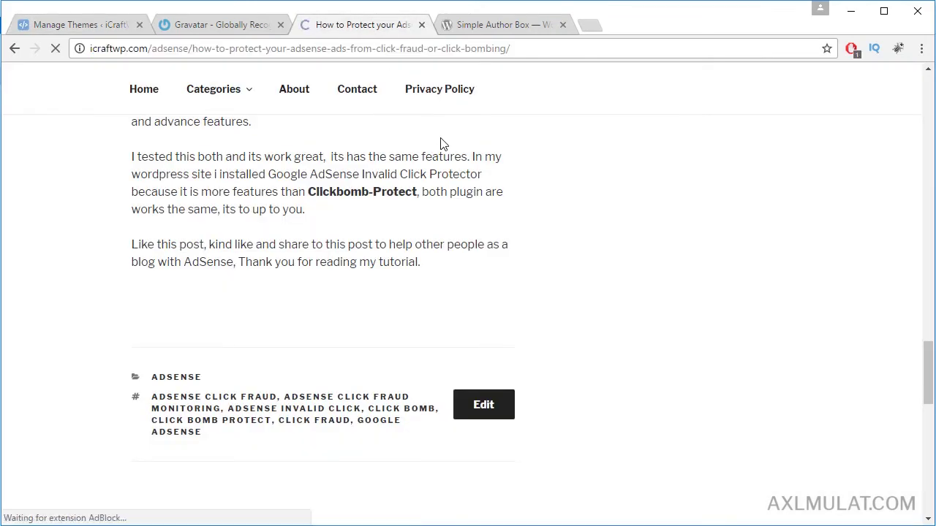
scroll(429, 139, down, 12)
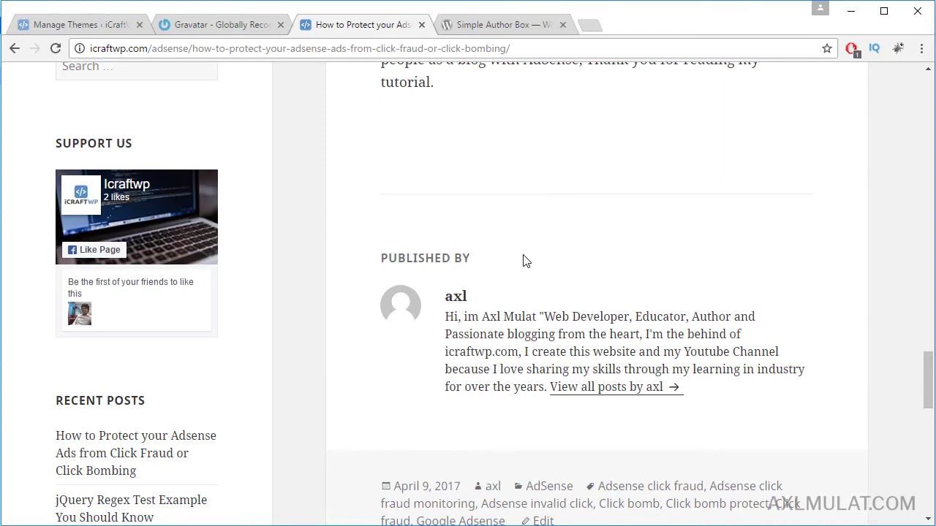
- Return to the installed themes and reactivate the Twenty Seventeen theme
click(70, 26)
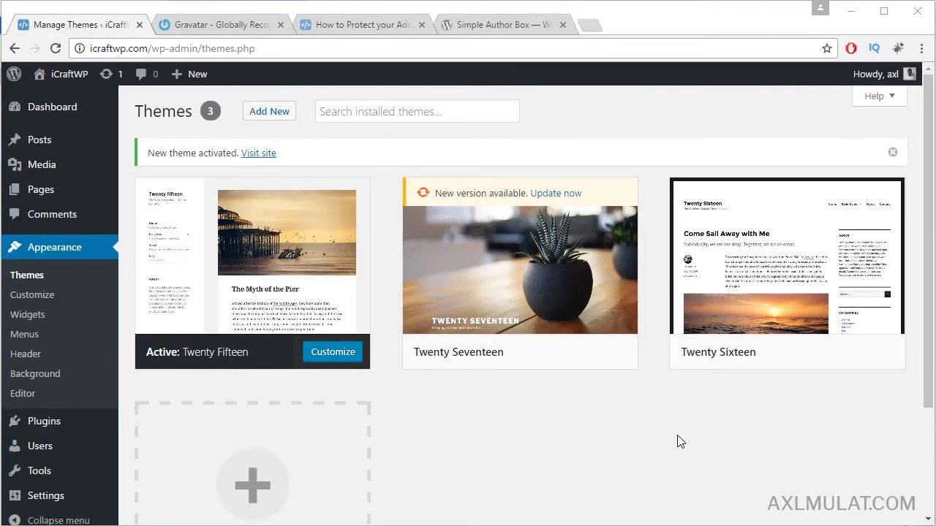
mouse_move(548, 341)
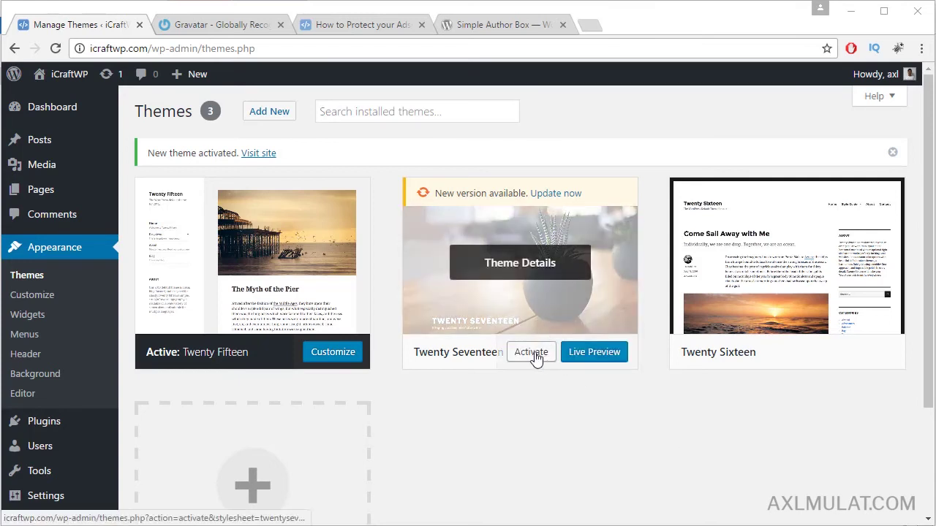
click(532, 353)
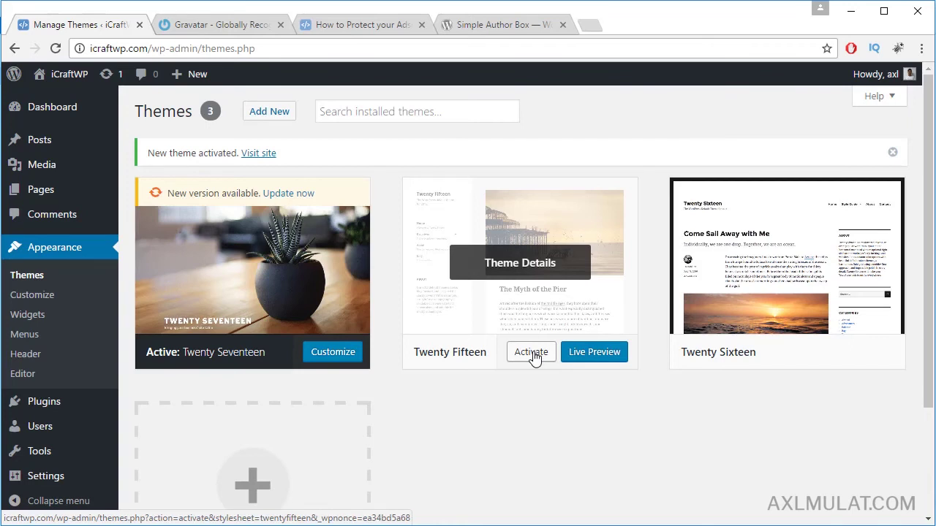
- Search the plugin directory for "Author Box" and browse the matching plugins
mouse_move(77, 407)
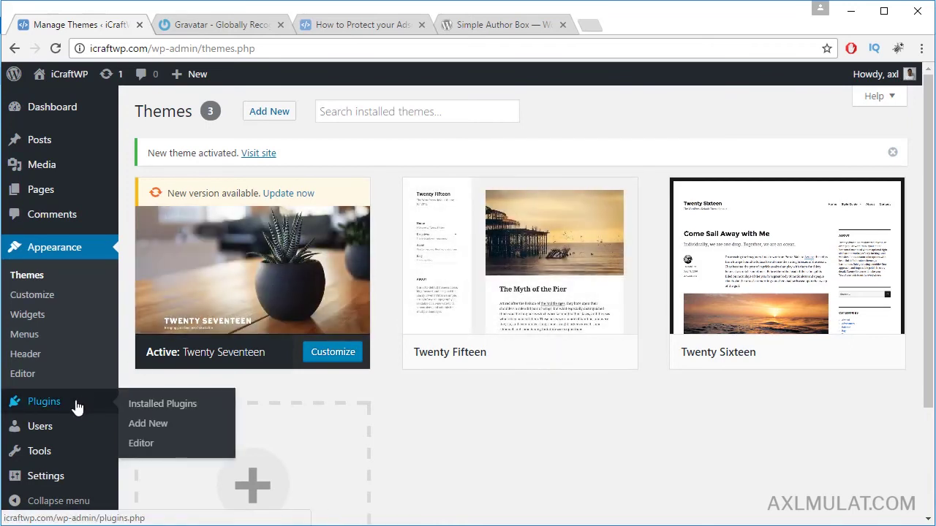
click(149, 425)
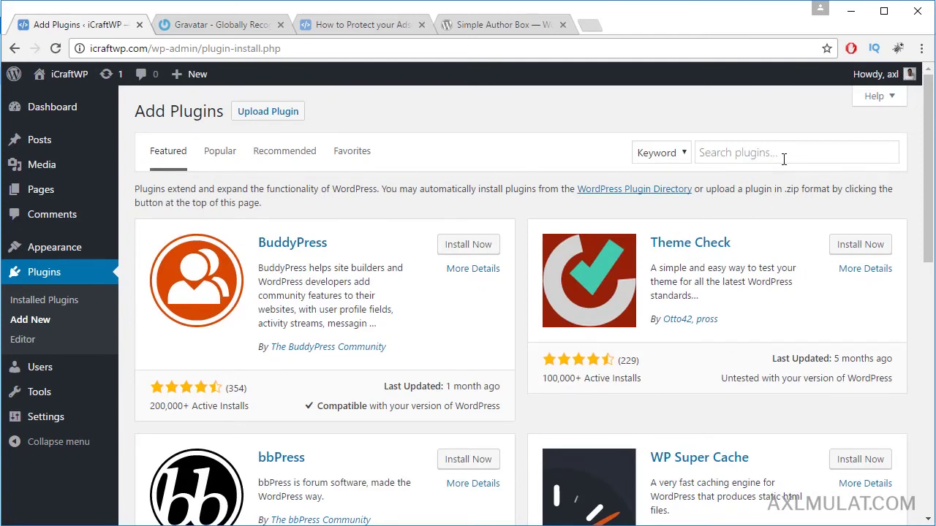
click(783, 159)
text(Author Box)
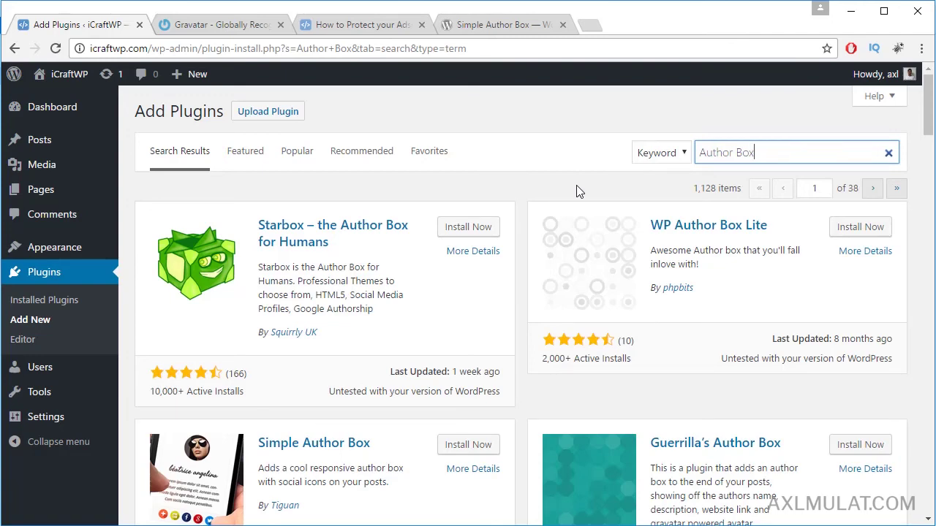
scroll(548, 282, down, 3)
scroll(525, 325, up, 2)
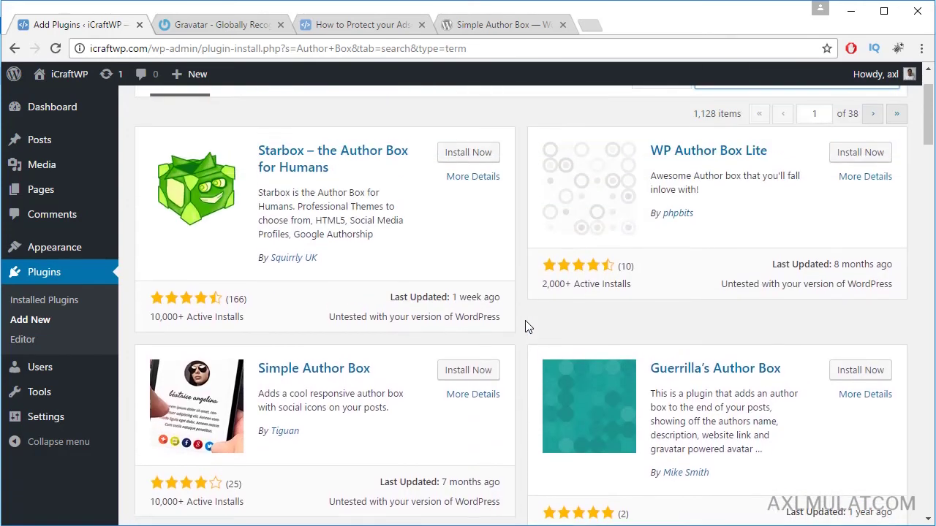
scroll(483, 310, down, 1)
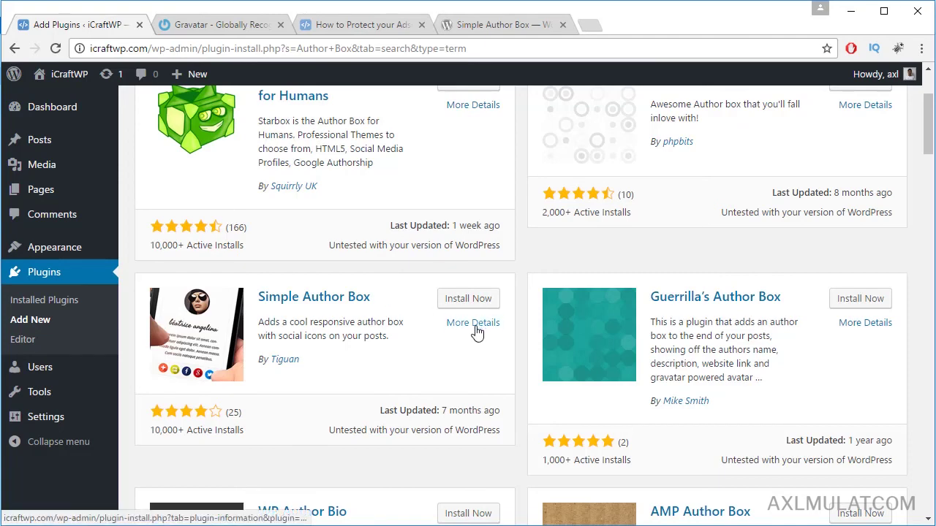
- View the Simple Author Box plugin's details and its screenshots, and close them without installing
click(474, 326)
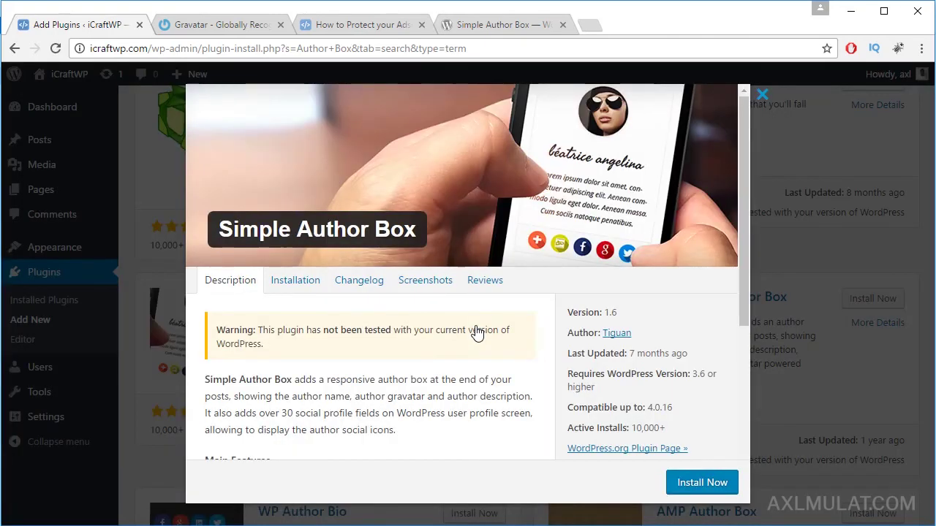
click(425, 285)
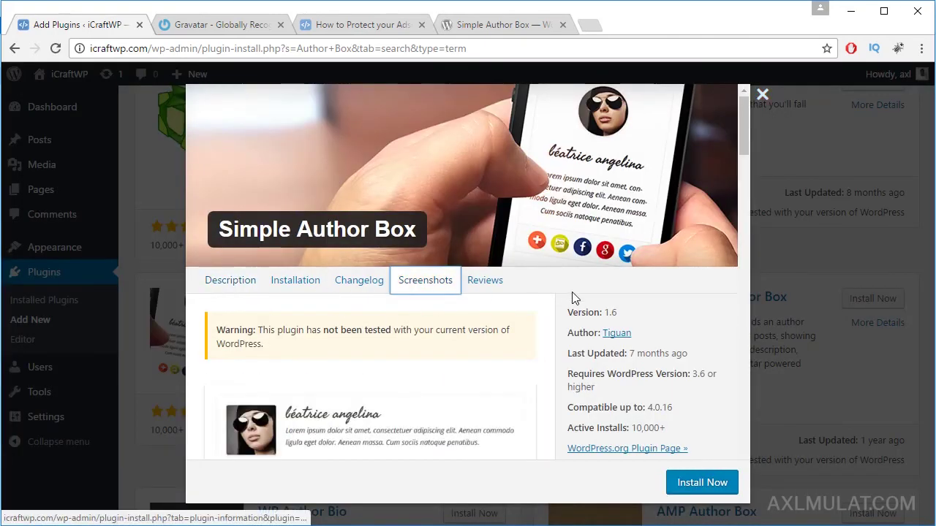
scroll(605, 312, down, 2)
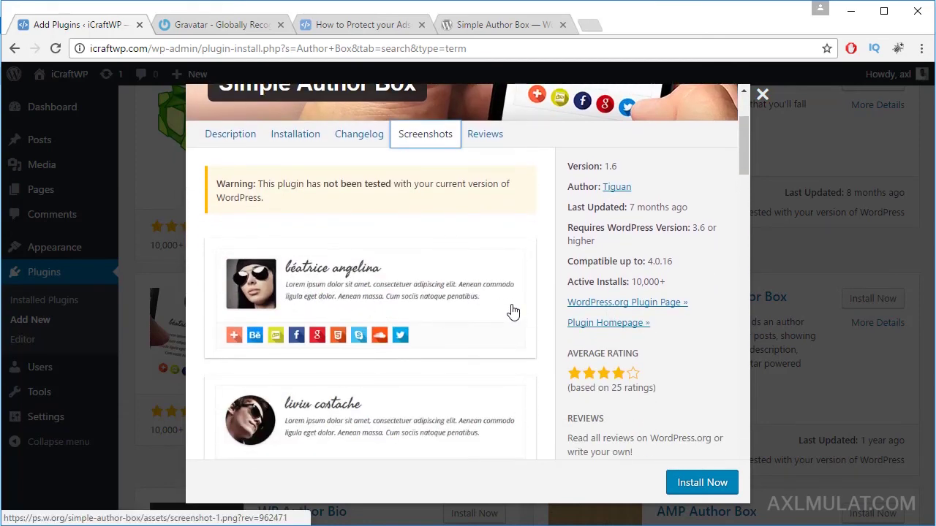
scroll(513, 312, down, 2)
scroll(513, 312, up, 2)
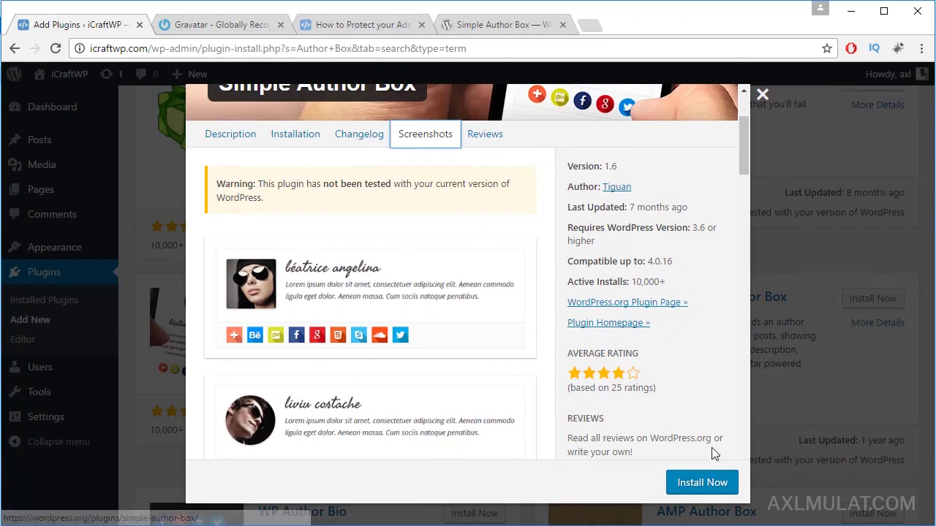
click(762, 94)
scroll(567, 356, up, 2)
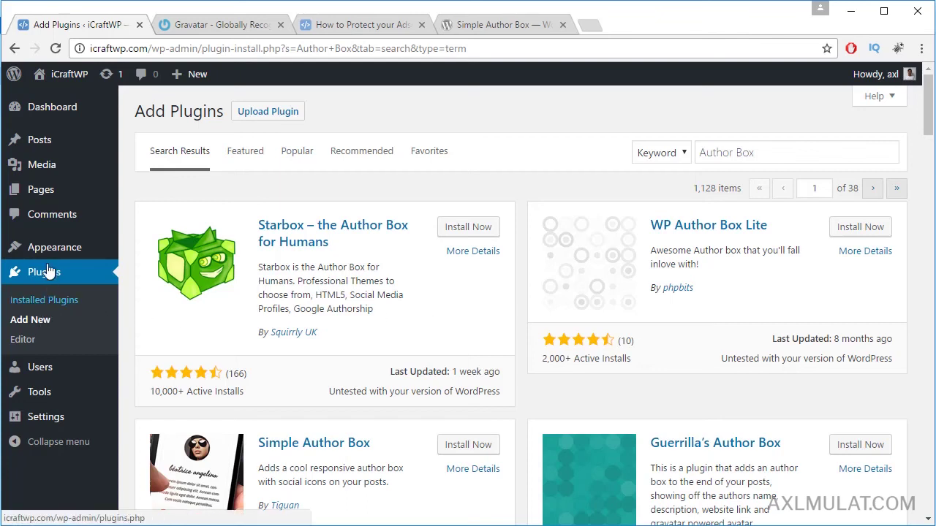
- Open the form for adding a new user and review its fields and the available roles
mouse_move(56, 368)
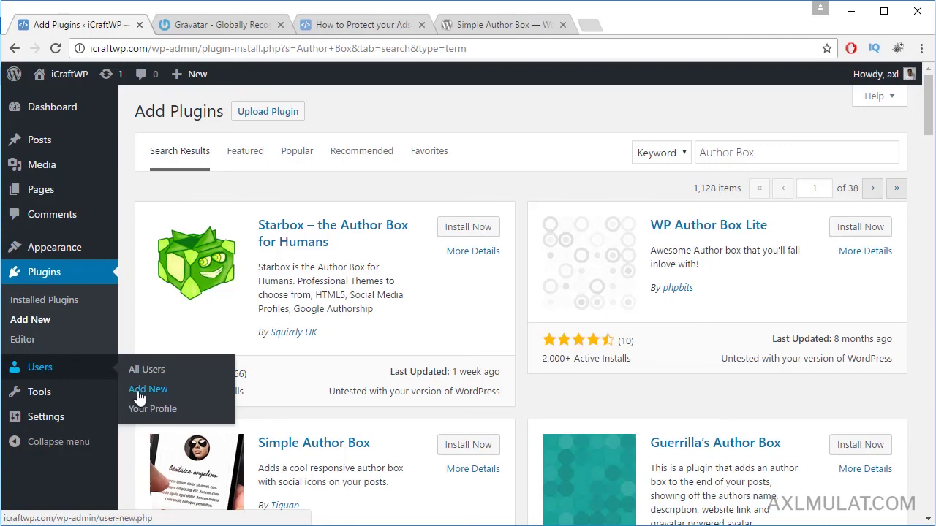
click(141, 393)
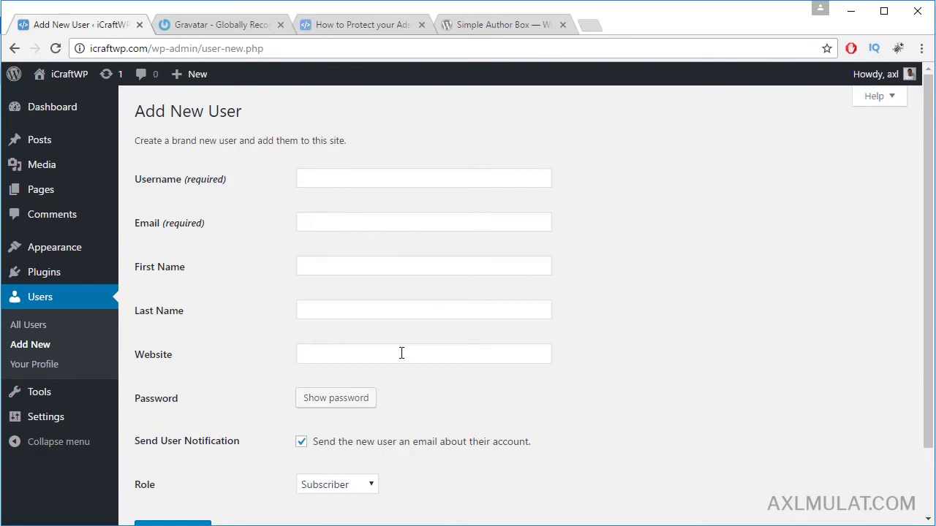
scroll(608, 348, down, 1)
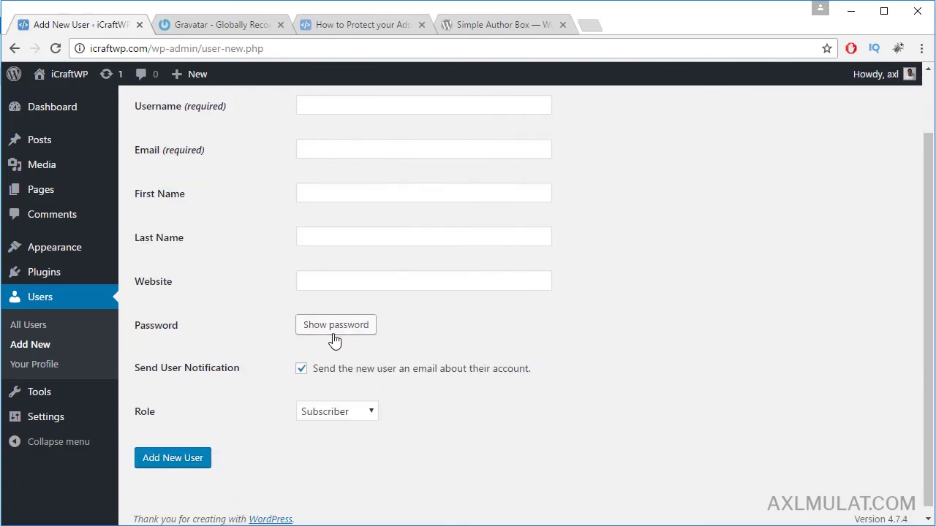
click(330, 413)
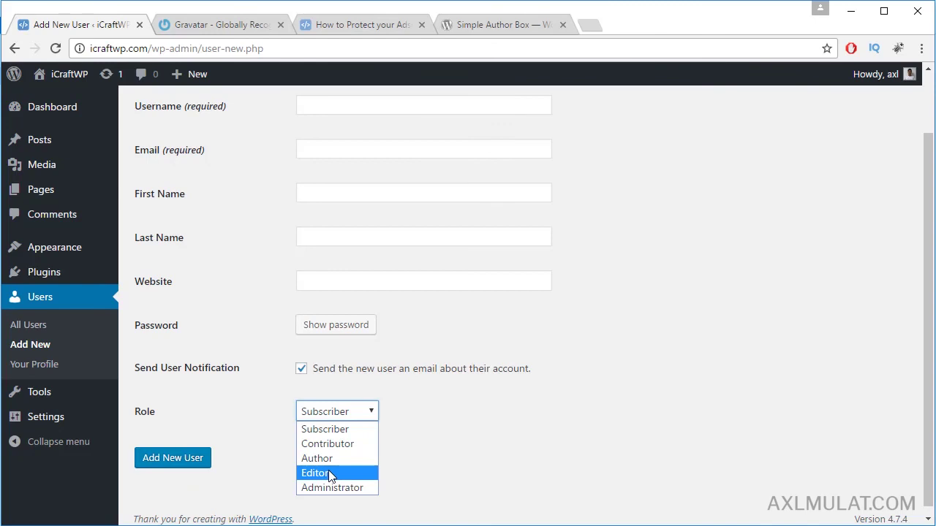
click(467, 462)
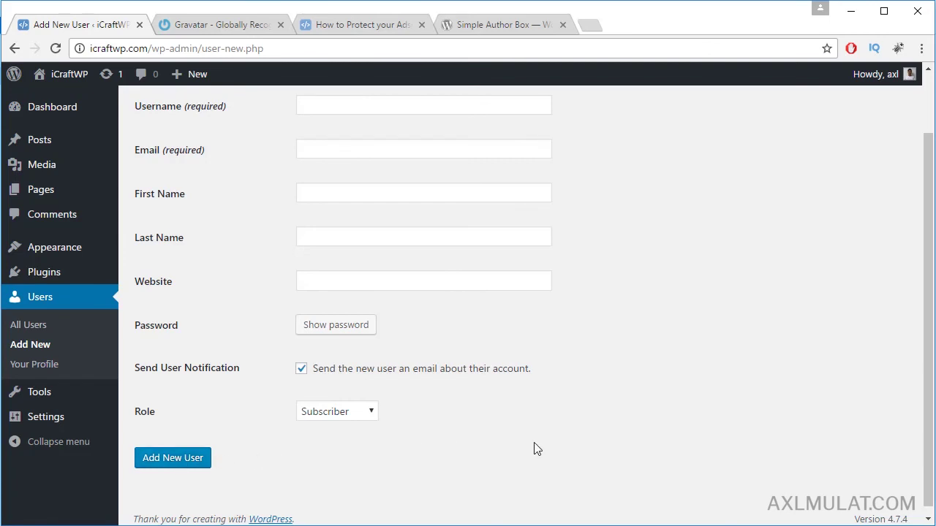
scroll(657, 402, up, 1)
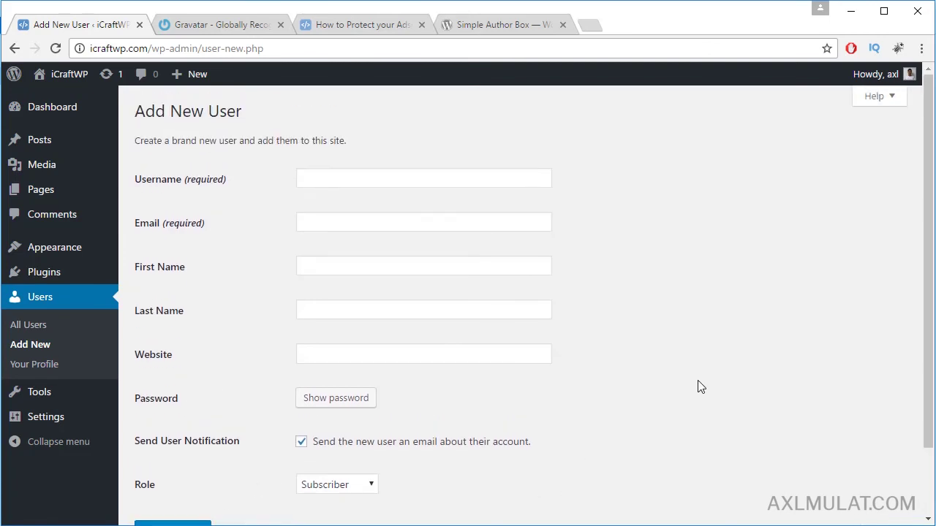